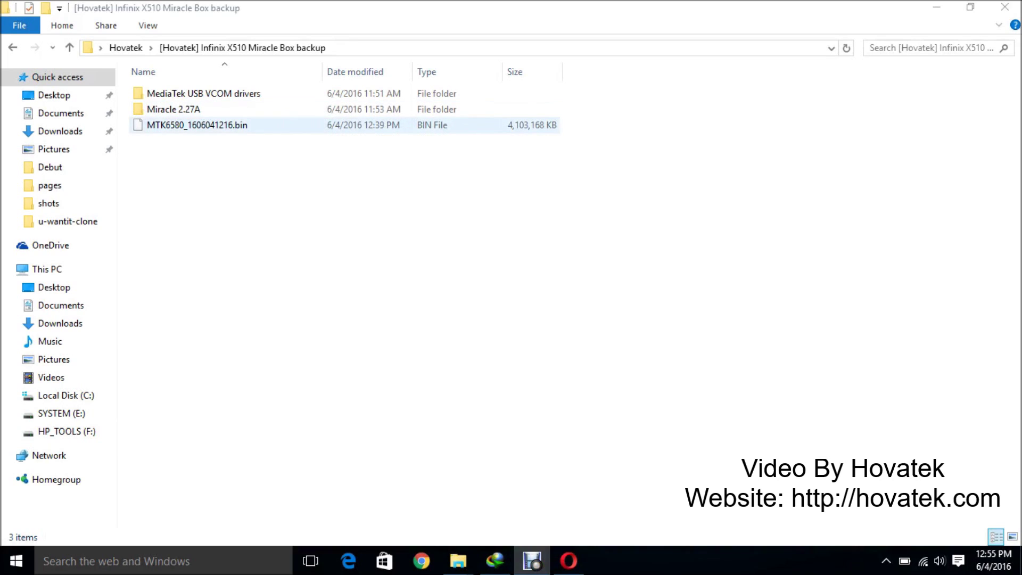
Step: Delete the MTK6580_1606041216.bin file from the Infinix X510 Miracle Box backup folder
{"action": "left_click", "coordinate": [197, 125]}
{"action": "key", "text": "Delete"}
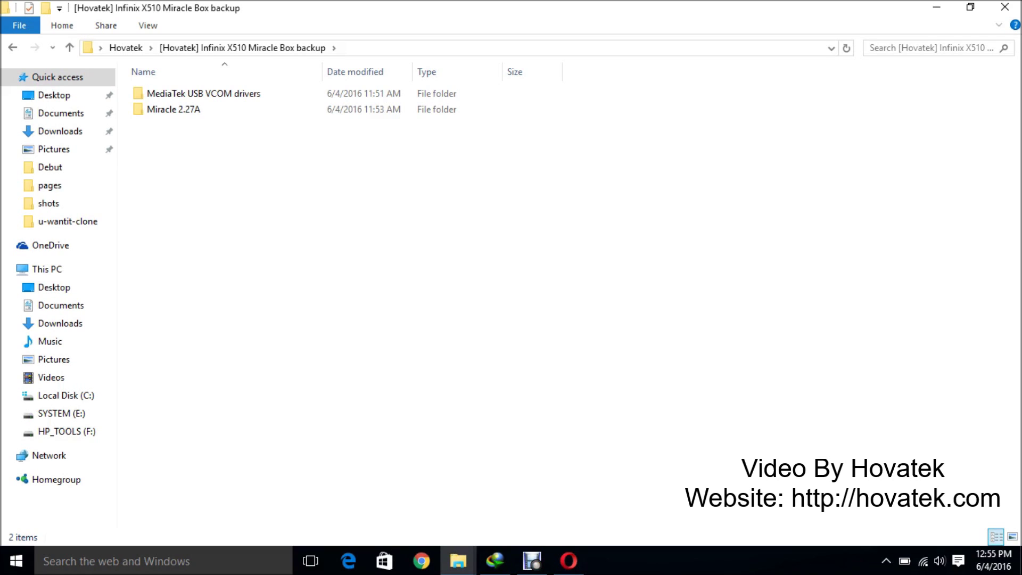
Step: Search Windows for devicemanager, open Device Manager and move its window clear of the folder's file names
{"action": "key", "text": "super"}
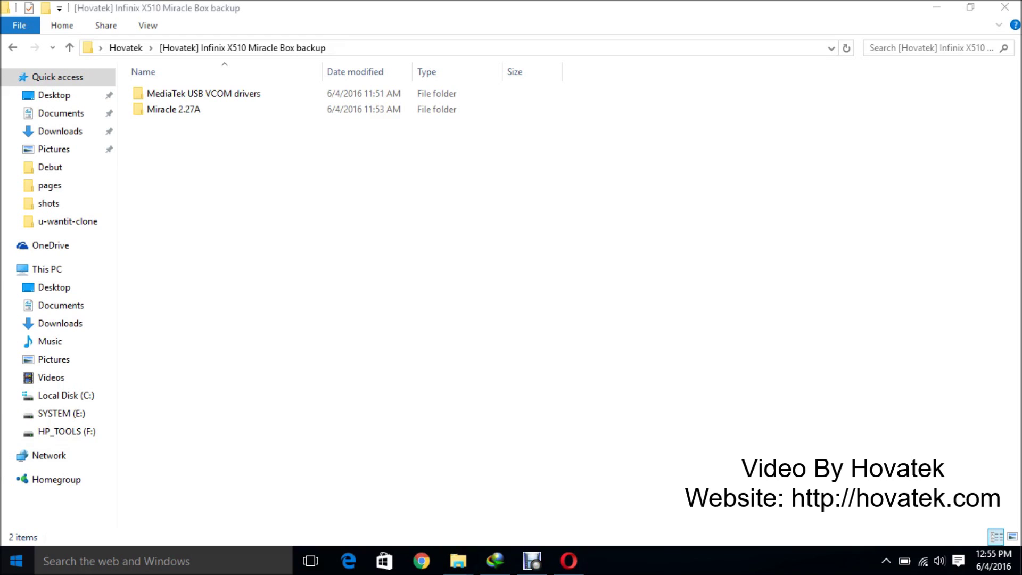
{"action": "type", "text": "de"}
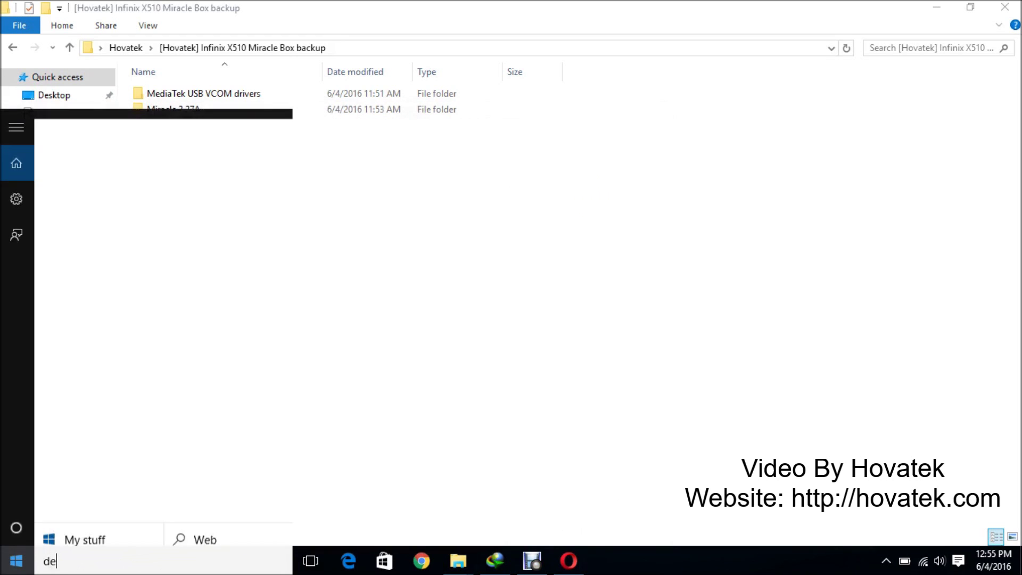
{"action": "type", "text": "vicemanager"}
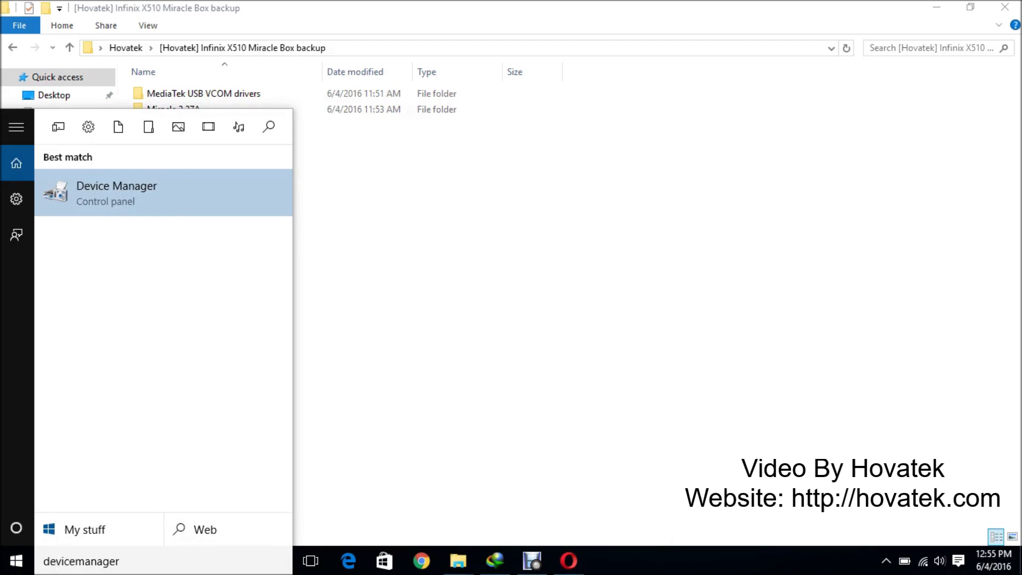
{"action": "key", "text": "Return"}
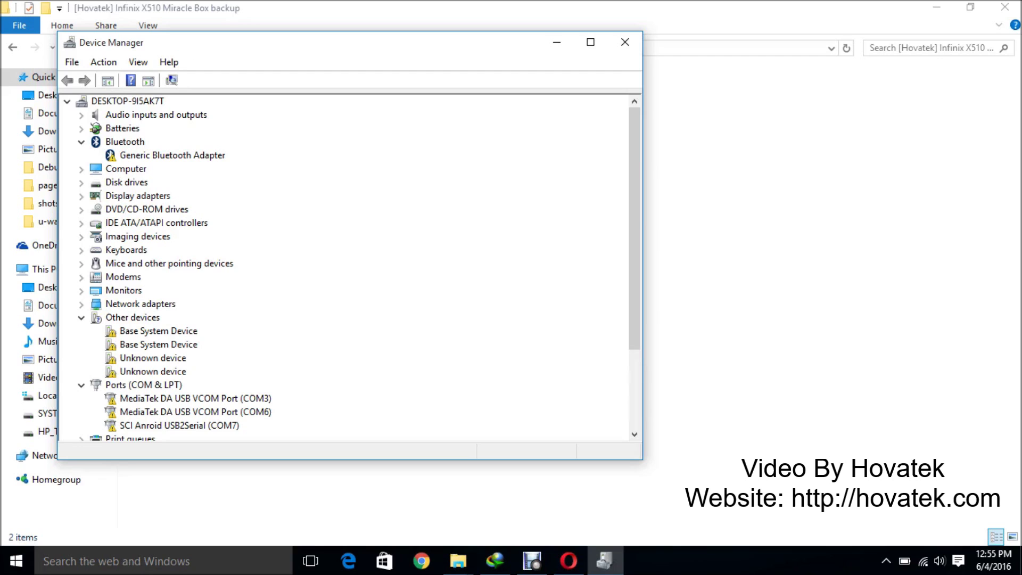
{"action": "left_click_drag", "start_coordinate": [340, 42], "coordinate": [482, 130]}
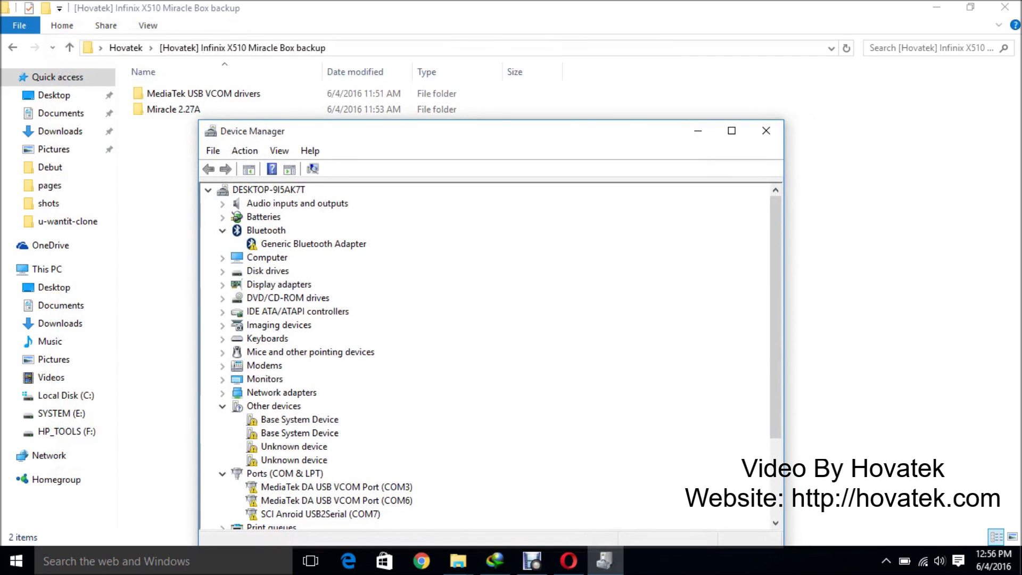
{"action": "left_click", "coordinate": [297, 203]}
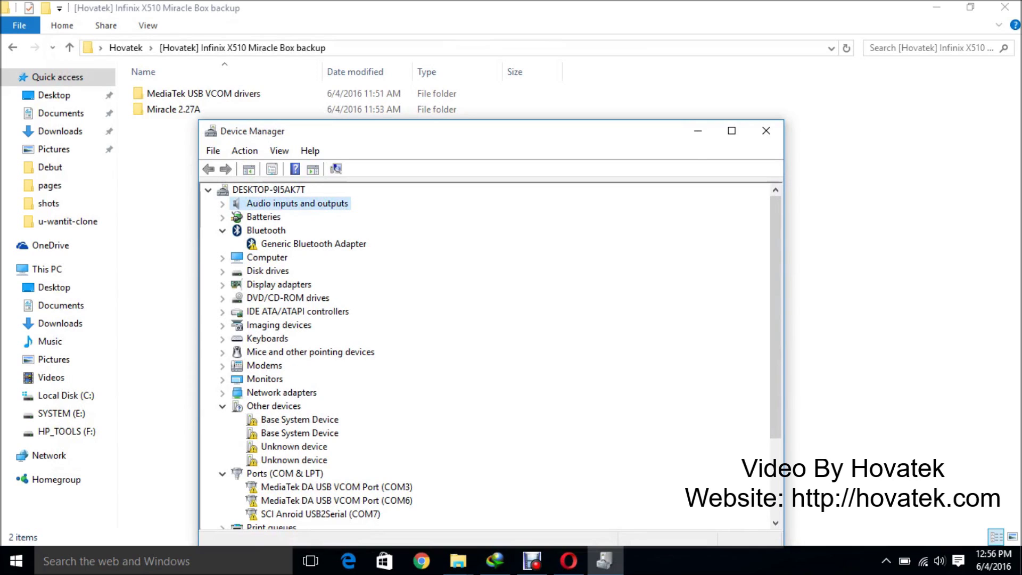
{"action": "left_click_drag", "start_coordinate": [481, 130], "coordinate": [588, 83]}
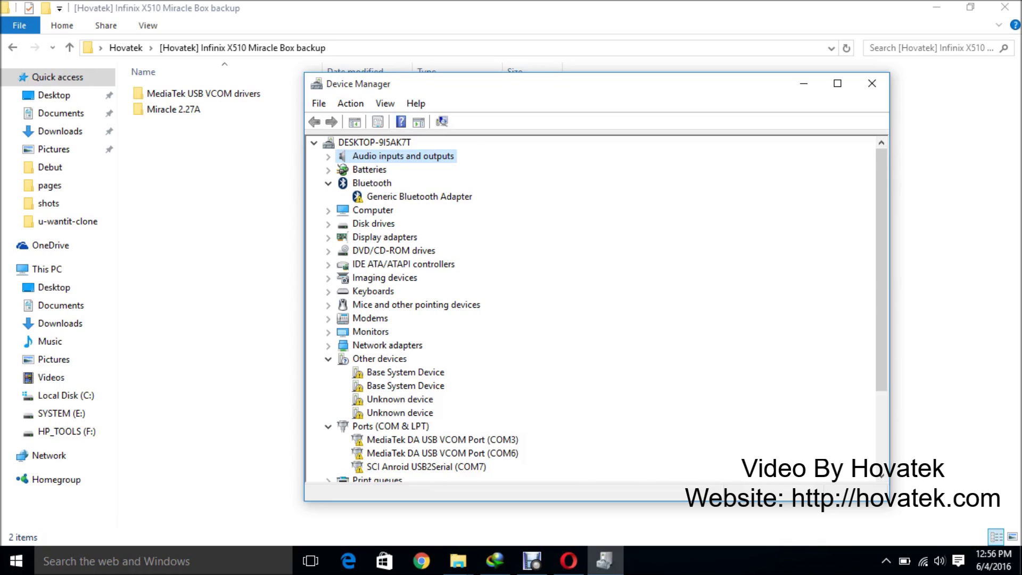
Step: Start adding legacy hardware, choosing manual selection from all devices with a driver supplied from disk
{"action": "left_click", "coordinate": [350, 103]}
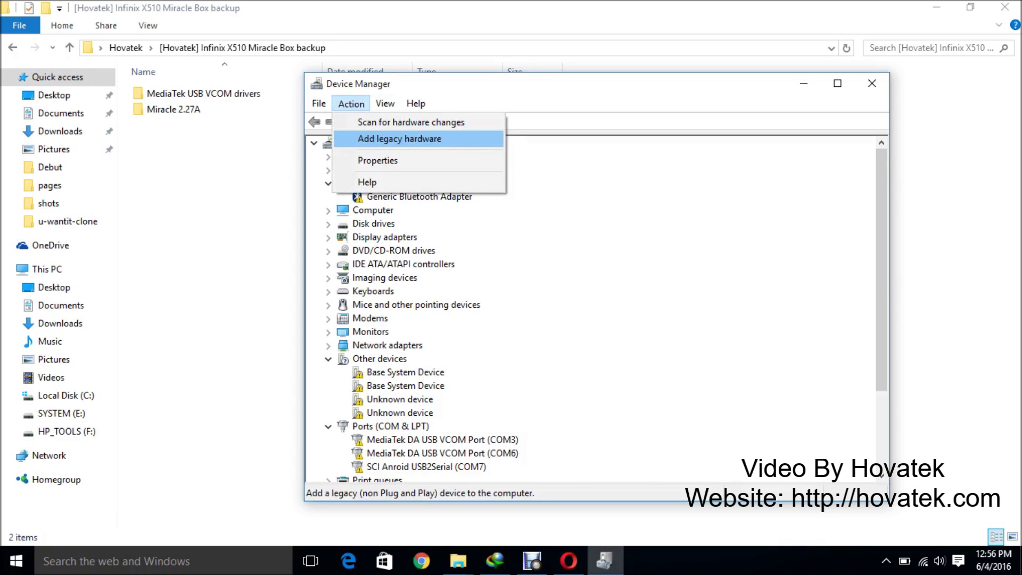
{"action": "key", "text": "Return"}
{"action": "key", "text": "Return"}
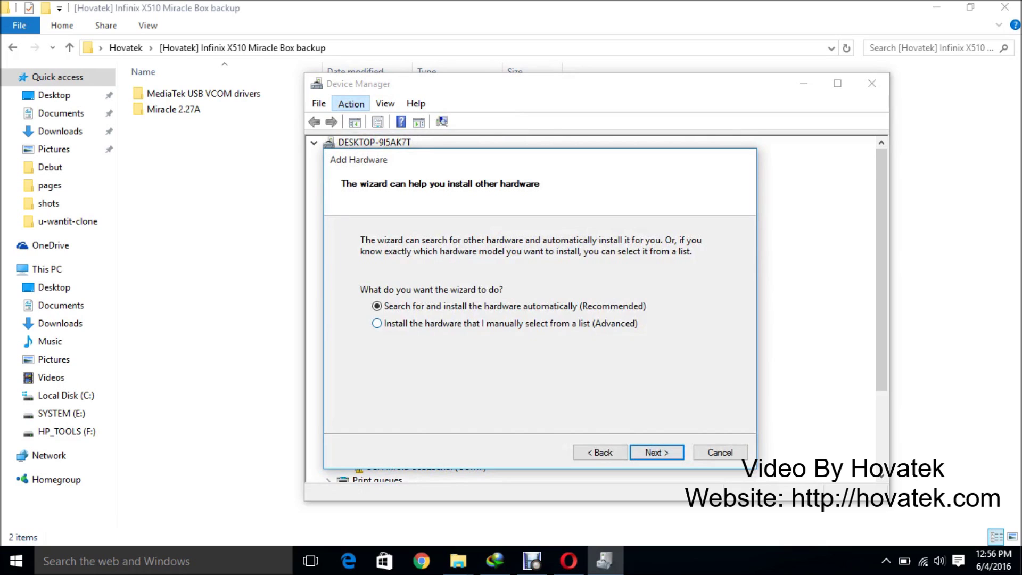
{"action": "key", "text": "Down"}
{"action": "key", "text": "Return"}
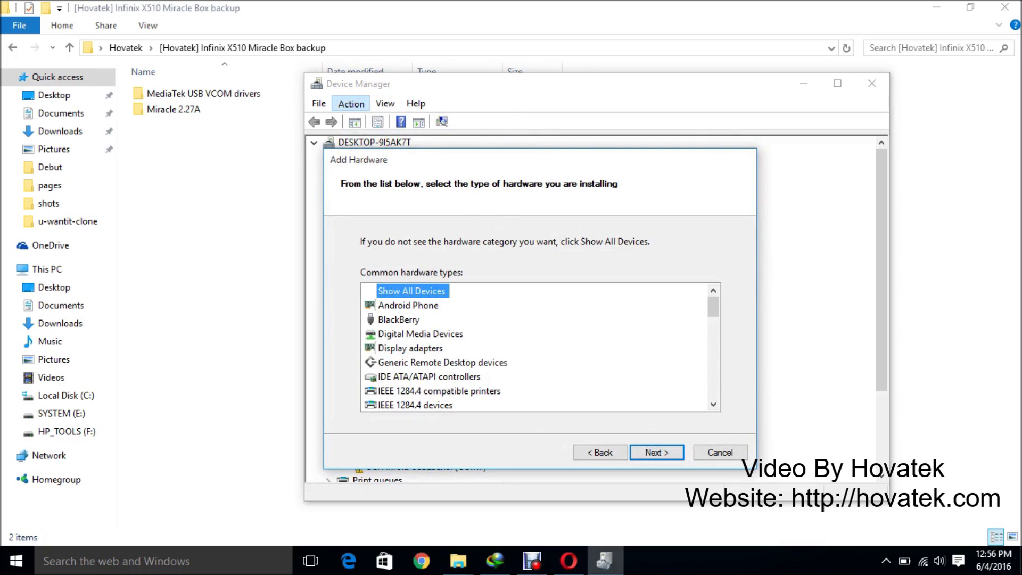
{"action": "key", "text": "Return"}
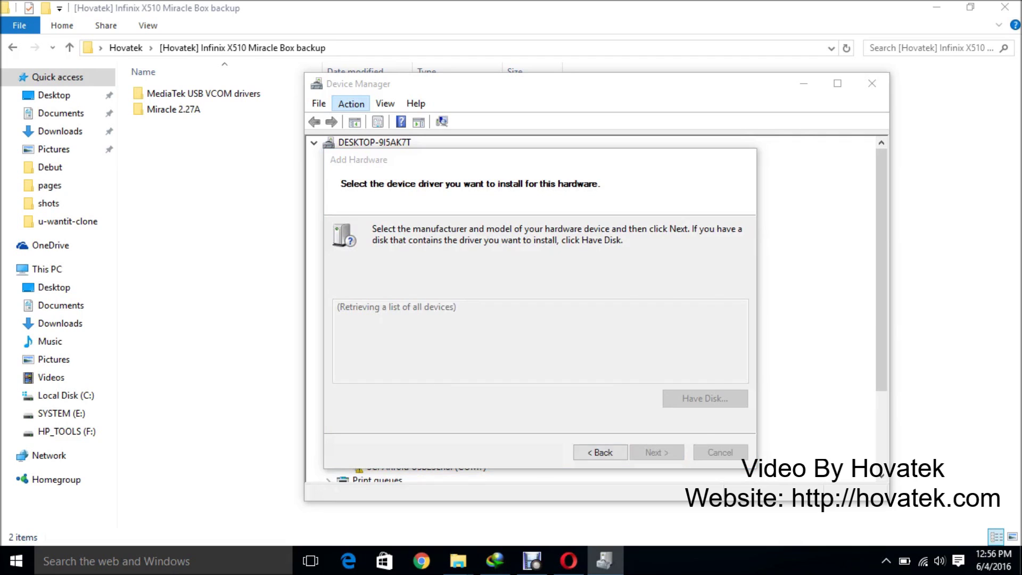
{"action": "key", "text": "alt+h"}
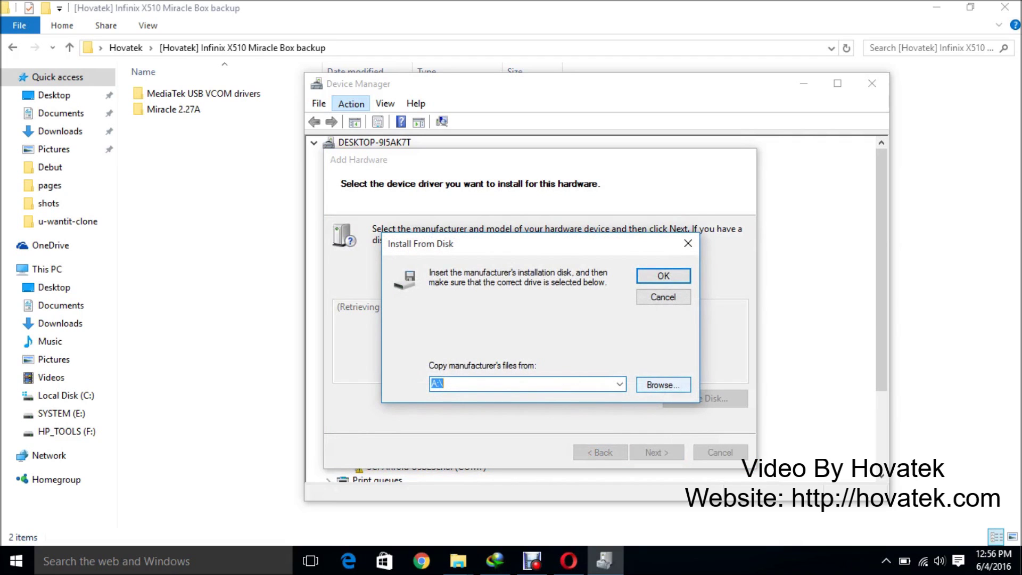
Step: Choose the driver setup file from the Vista folder under MediaTek USB VCOM drivers, Drivers, USB VCOM Driver
{"action": "key", "text": "alt+b"}
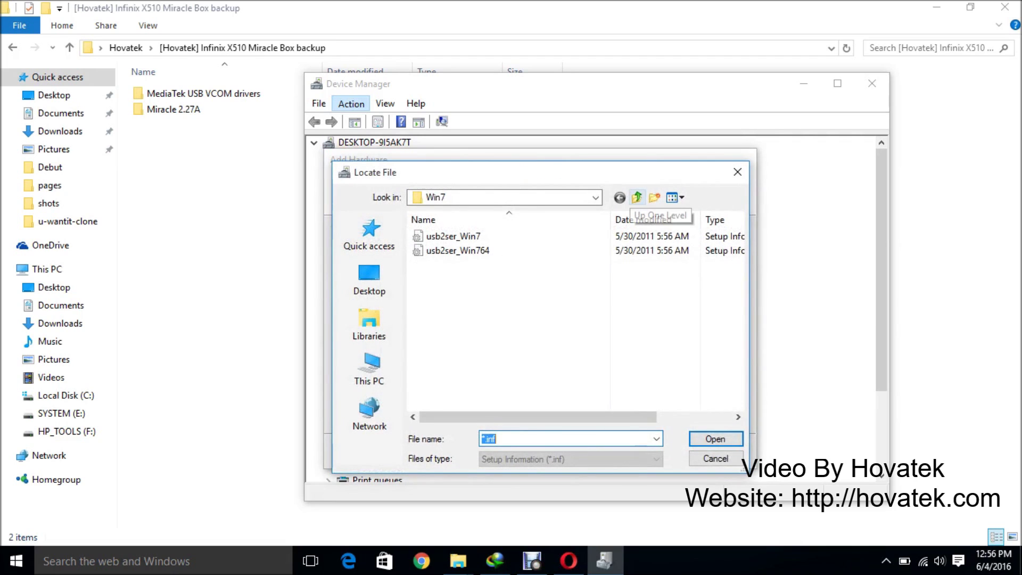
{"action": "left_click", "coordinate": [636, 197]}
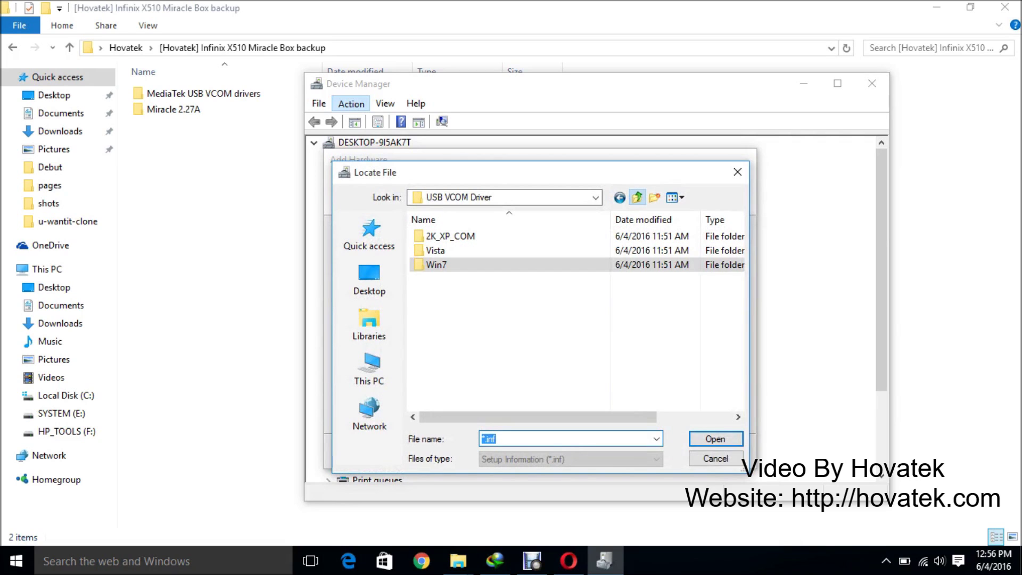
{"action": "left_click", "coordinate": [637, 197]}
{"action": "left_click", "coordinate": [637, 197]}
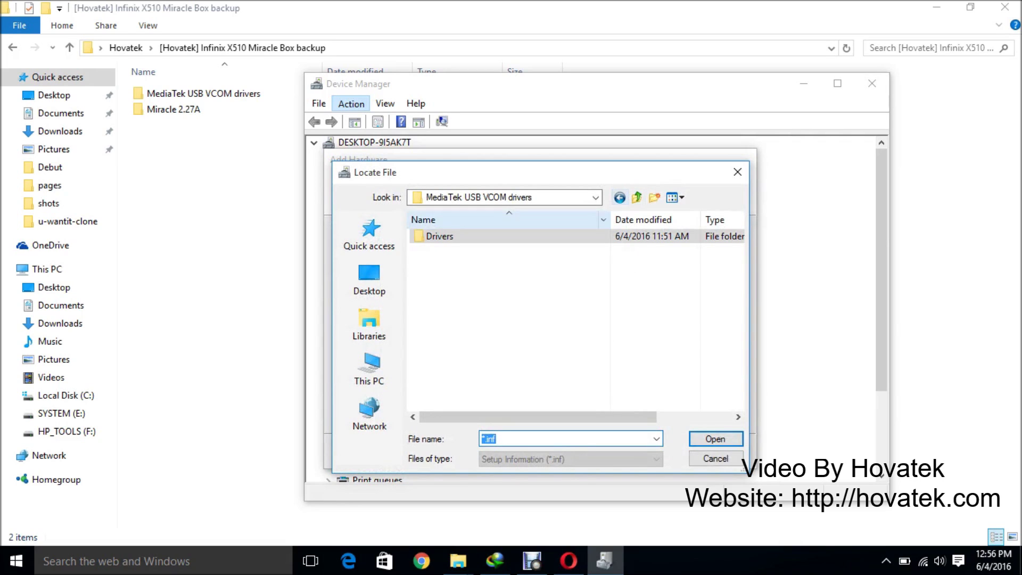
{"action": "left_click", "coordinate": [636, 198]}
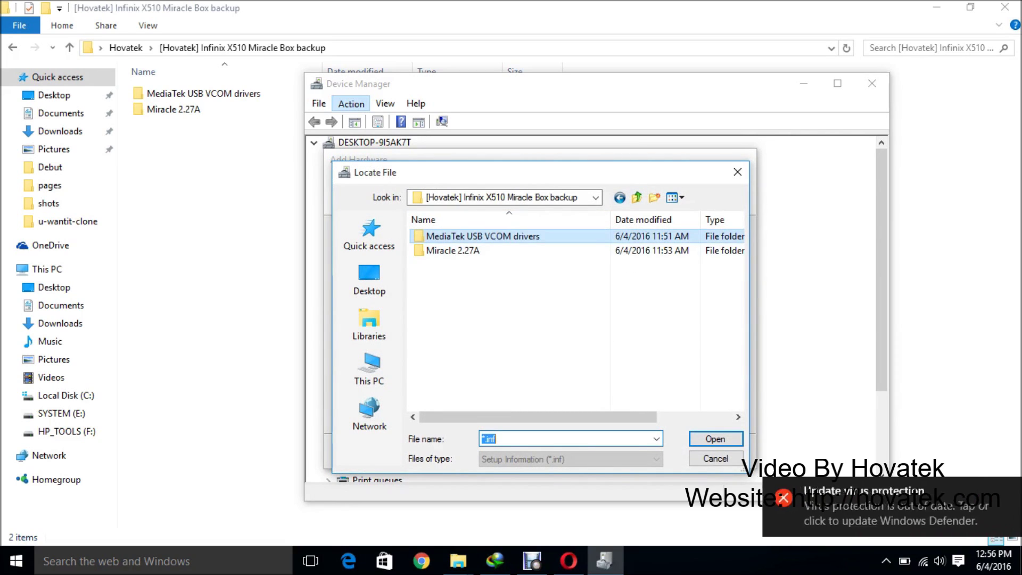
{"action": "double_click", "coordinate": [442, 236]}
{"action": "double_click", "coordinate": [439, 235]}
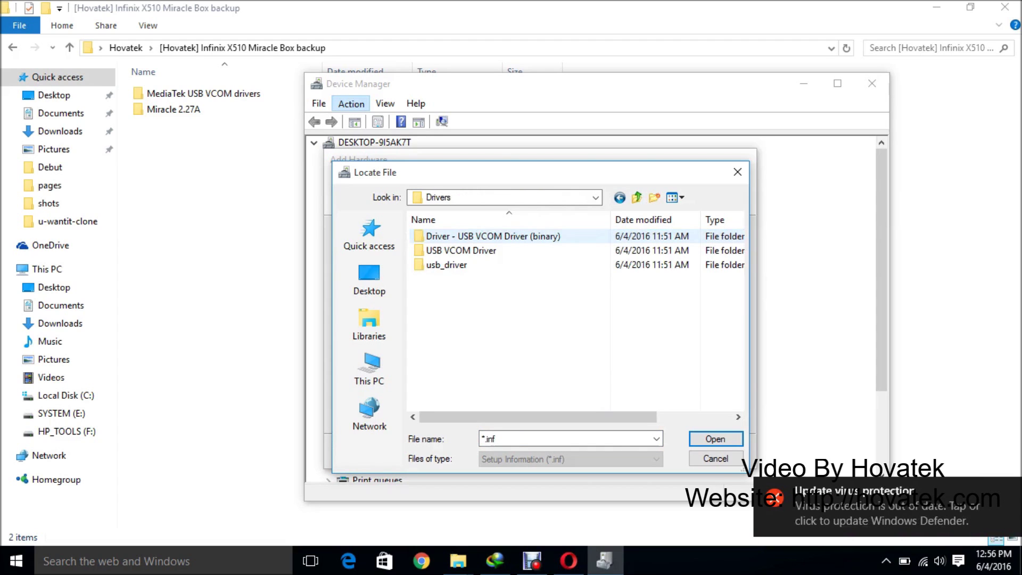
{"action": "double_click", "coordinate": [502, 250]}
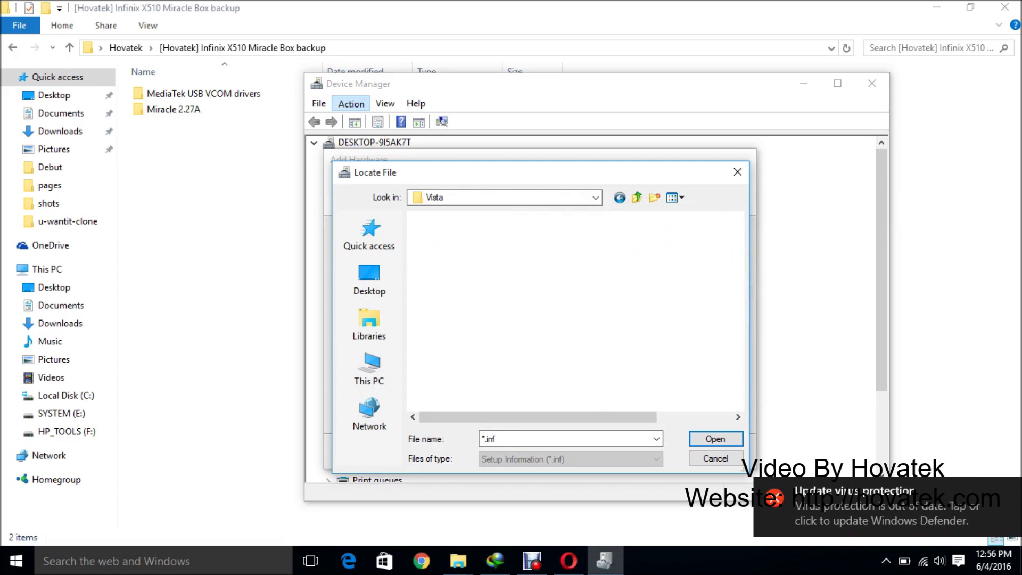
{"action": "key", "text": "Return"}
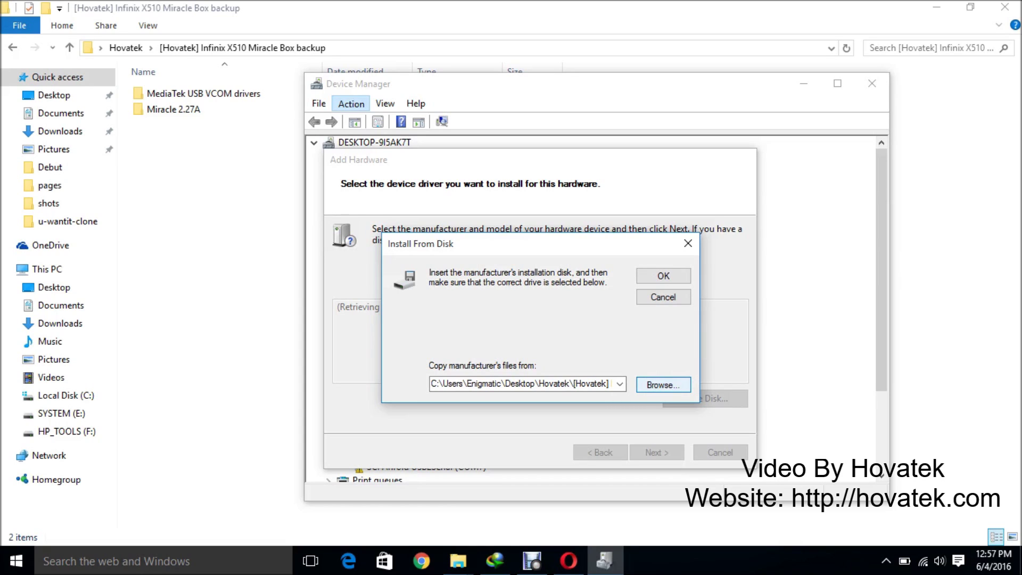
Step: Browse for another driver file and go to the Win7 folder inside USB VCOM Driver
{"action": "left_click", "coordinate": [663, 385]}
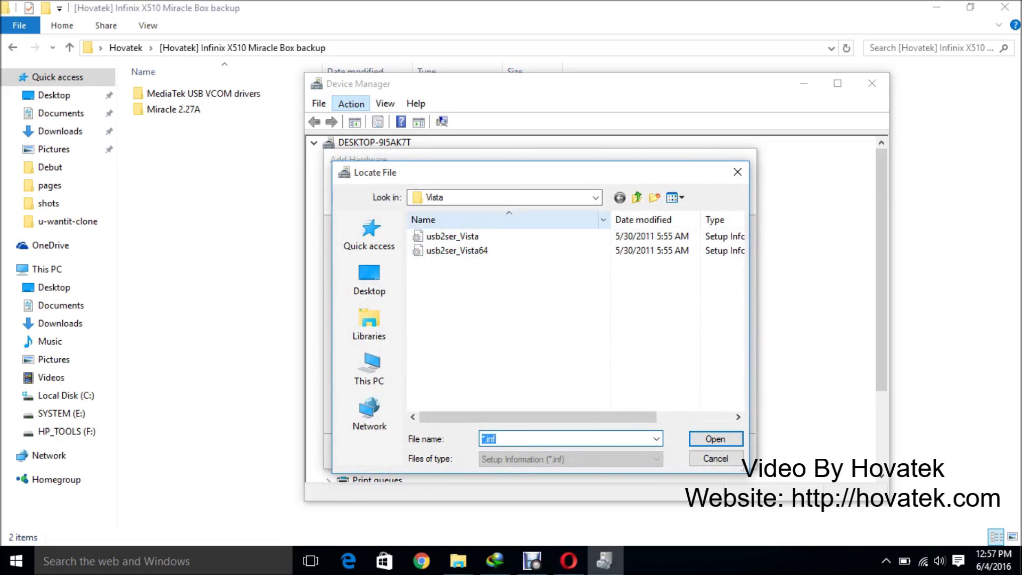
{"action": "left_click", "coordinate": [637, 198]}
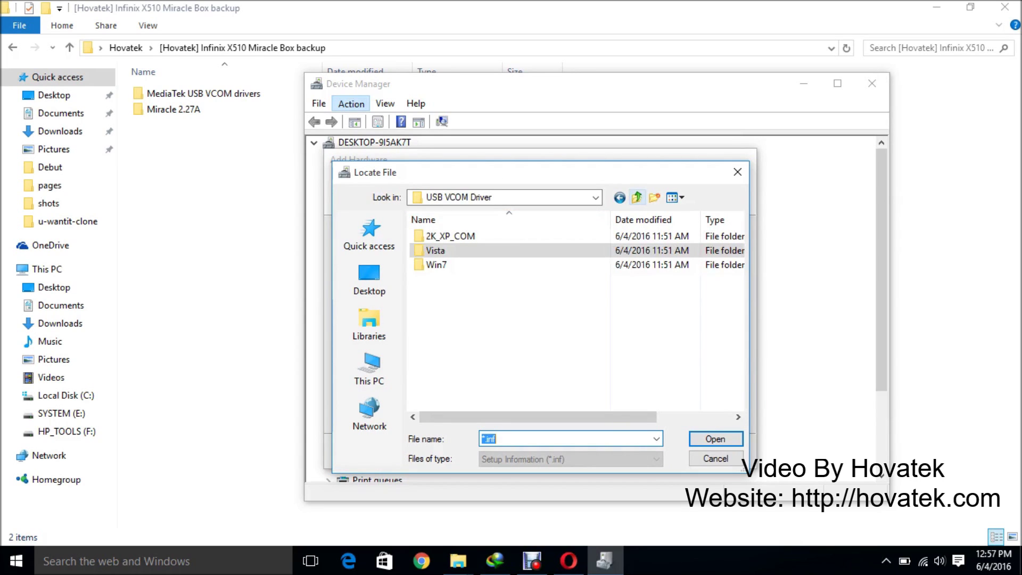
{"action": "left_click", "coordinate": [637, 198]}
{"action": "double_click", "coordinate": [479, 250]}
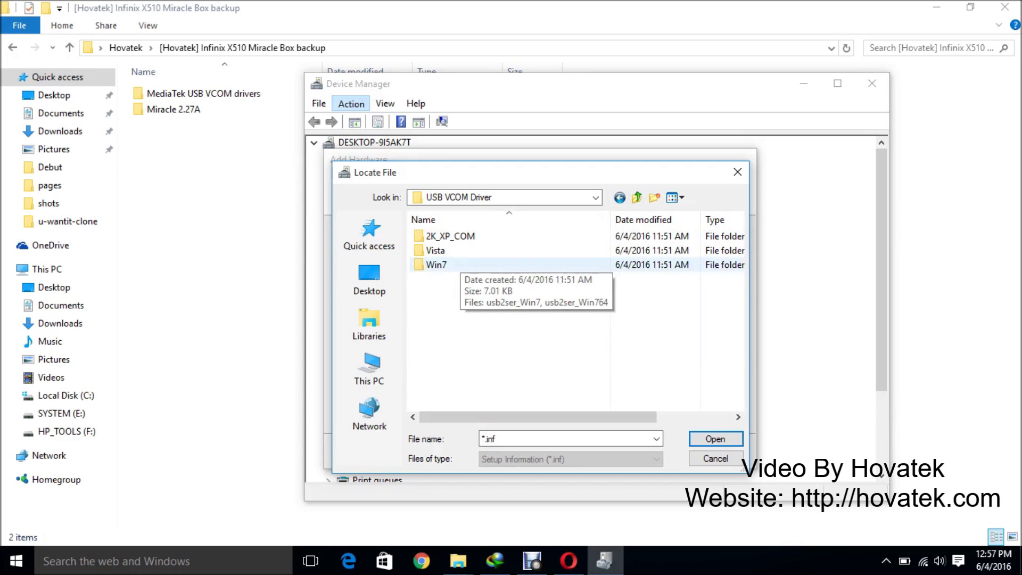
{"action": "double_click", "coordinate": [460, 265]}
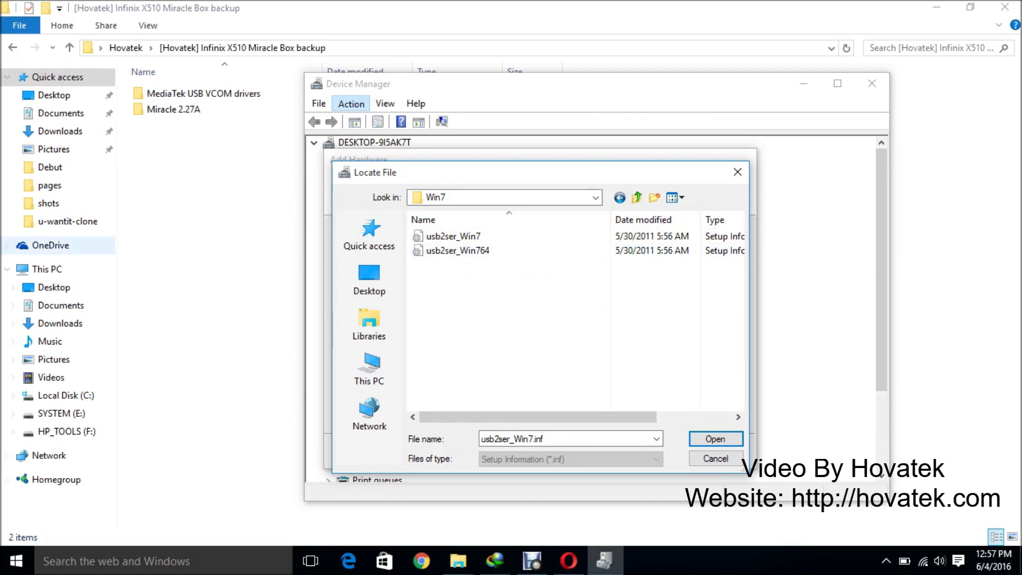
Step: Check the computer's system type in the properties of This PC, then close the System window
{"action": "right_click", "coordinate": [37, 269]}
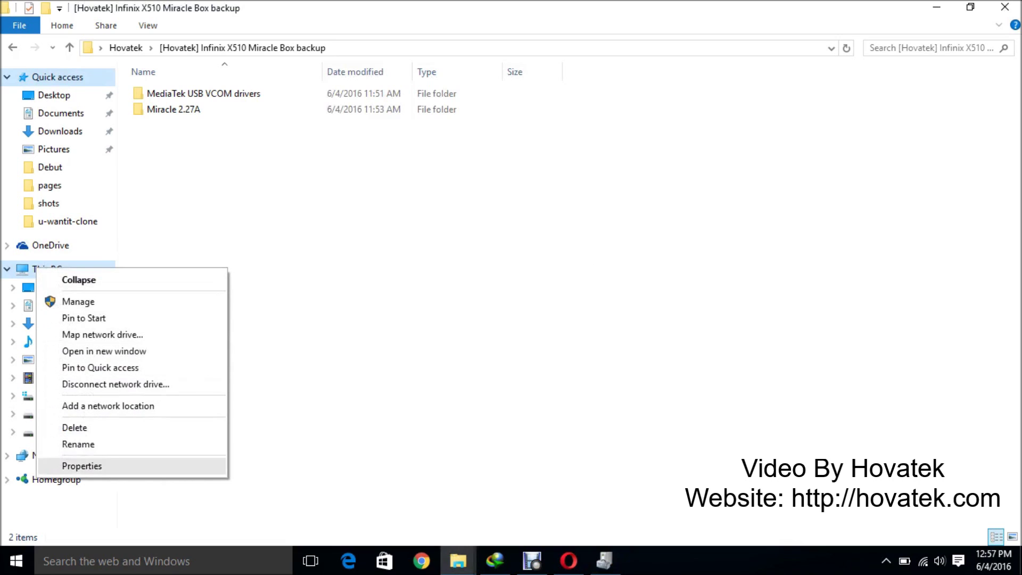
{"action": "left_click", "coordinate": [82, 466]}
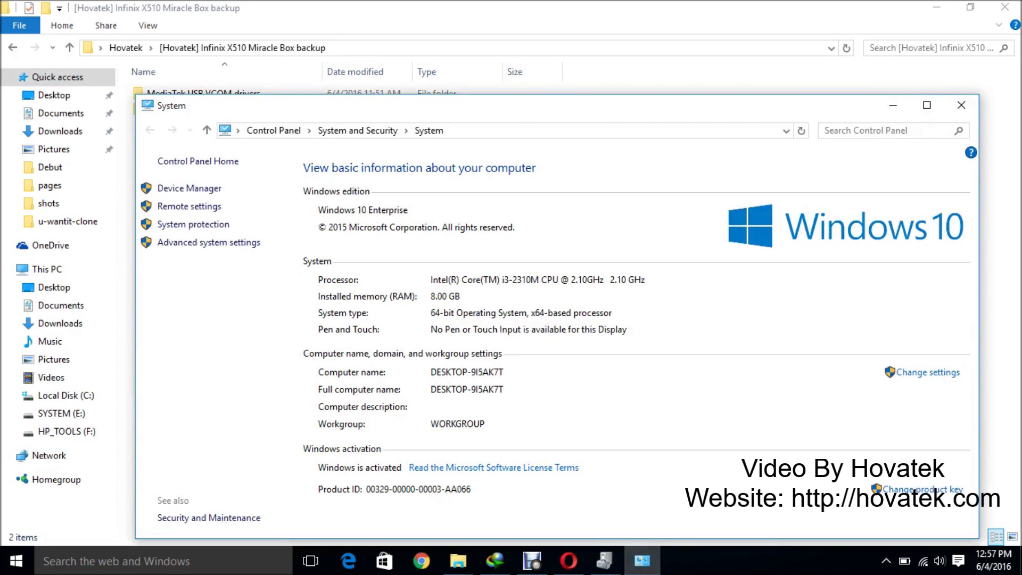
{"action": "key", "text": "alt+F4"}
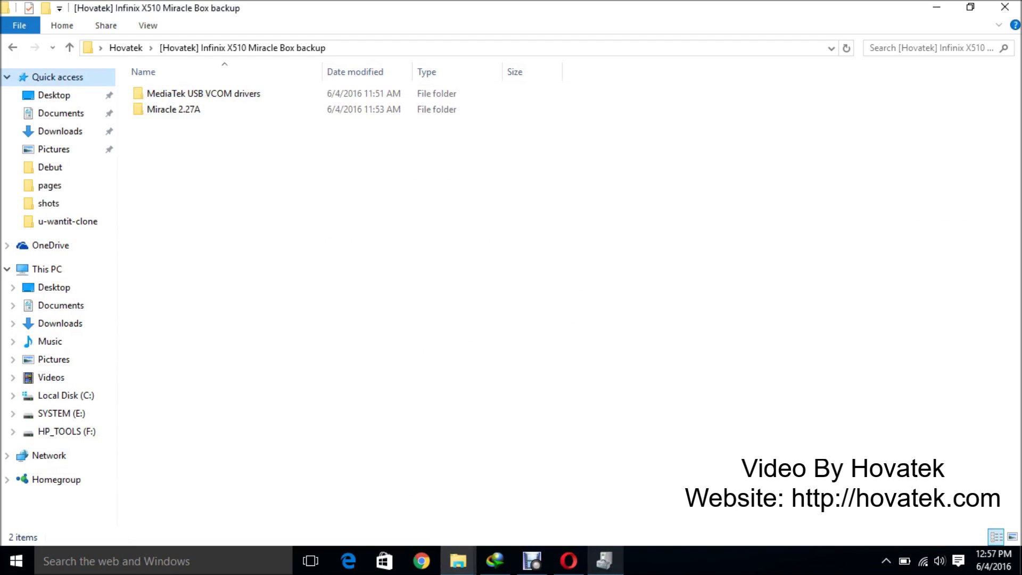
Step: Return to the driver file selection and load usb2ser_Win764 as the installation source
{"action": "left_click", "coordinate": [605, 561]}
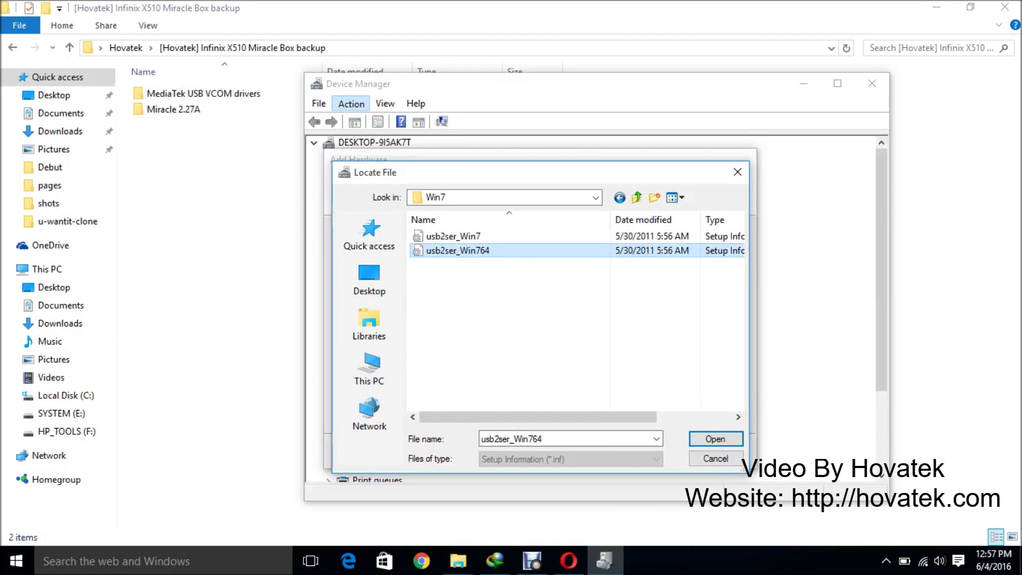
{"action": "key", "text": "Return"}
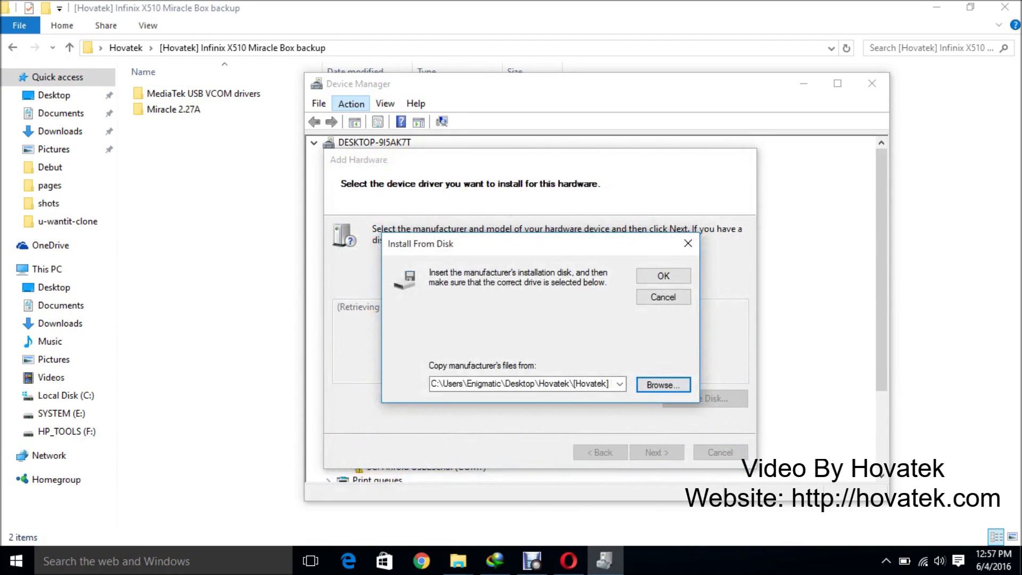
{"action": "left_click", "coordinate": [663, 276]}
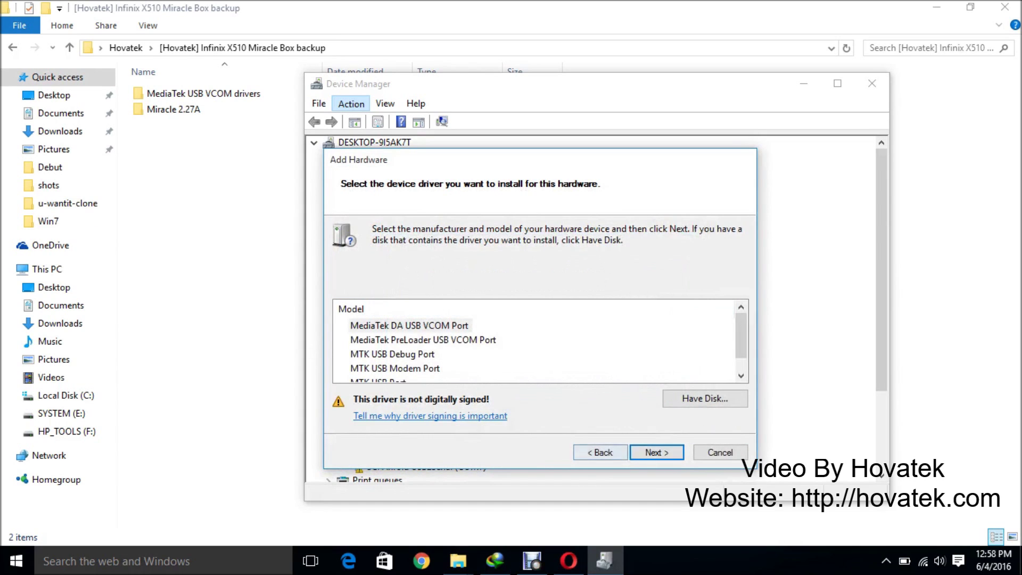
Step: Install the MediaTek DA USB VCOM Port model and finish the Add Hardware wizard
{"action": "key", "text": "Return"}
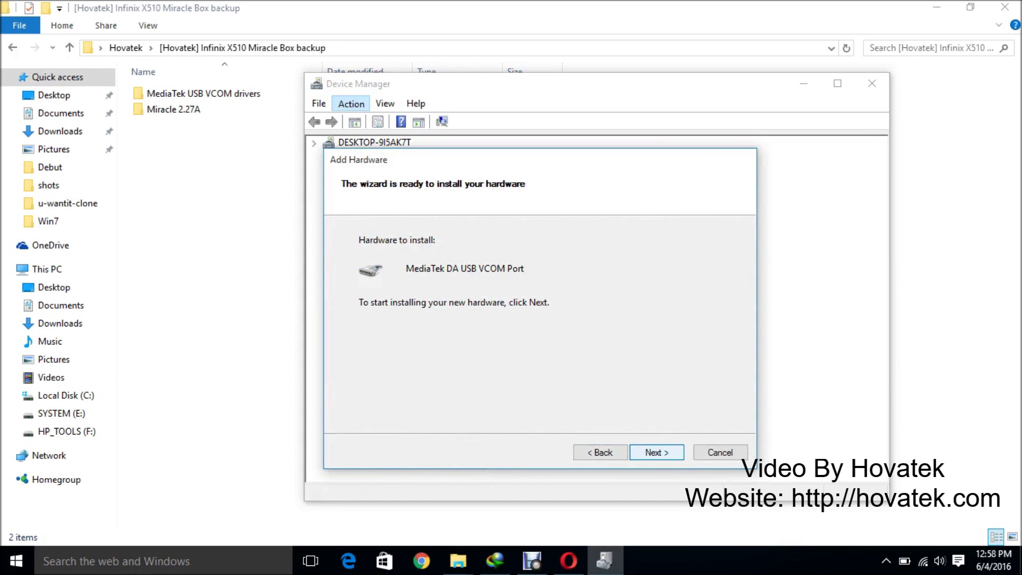
{"action": "key", "text": "Return"}
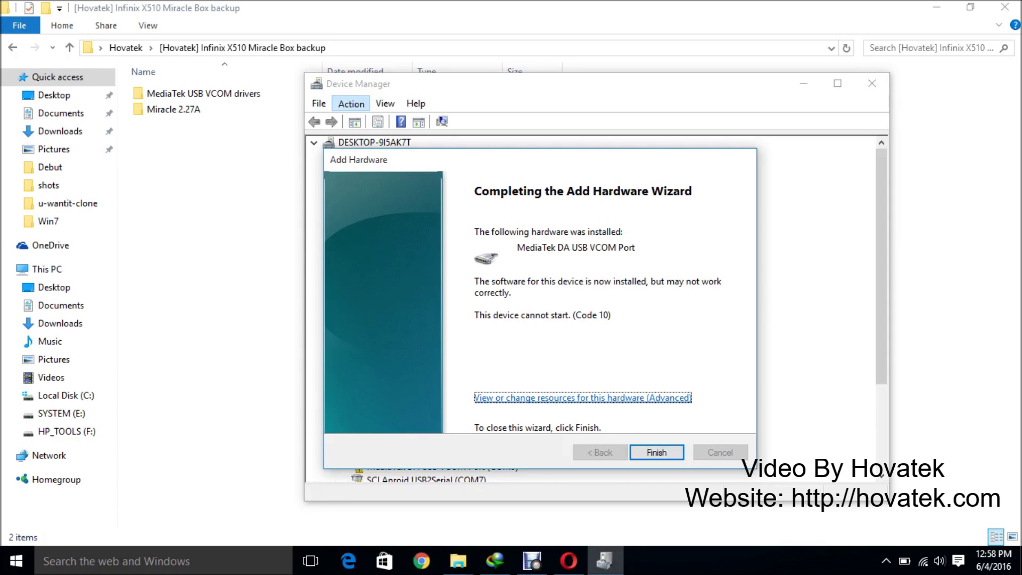
{"action": "key", "text": "Return"}
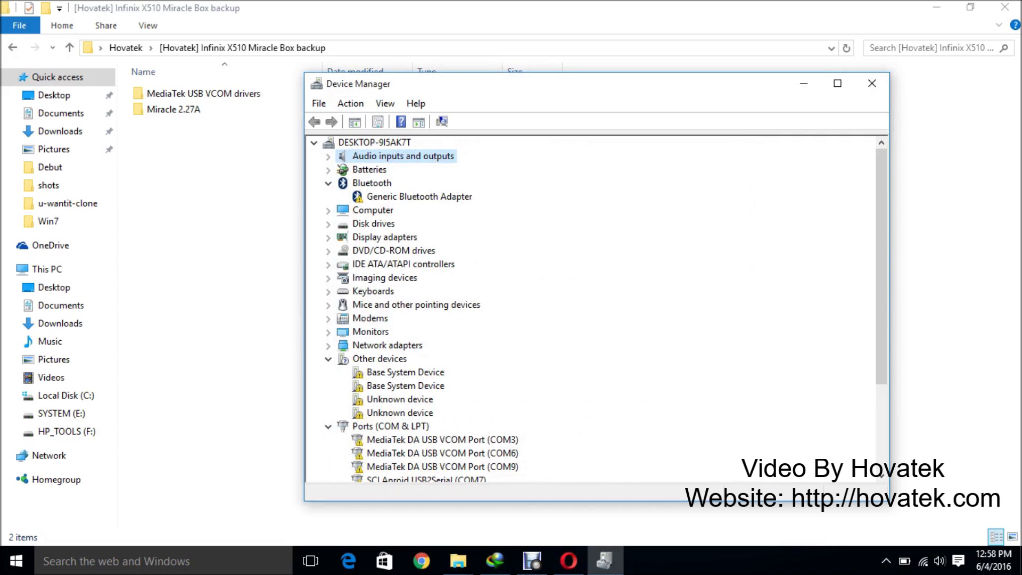
Step: Review the devices under Ports (COM & LPT) and close Device Manager
{"action": "left_click_drag", "start_coordinate": [881, 266], "coordinate": [881, 342]}
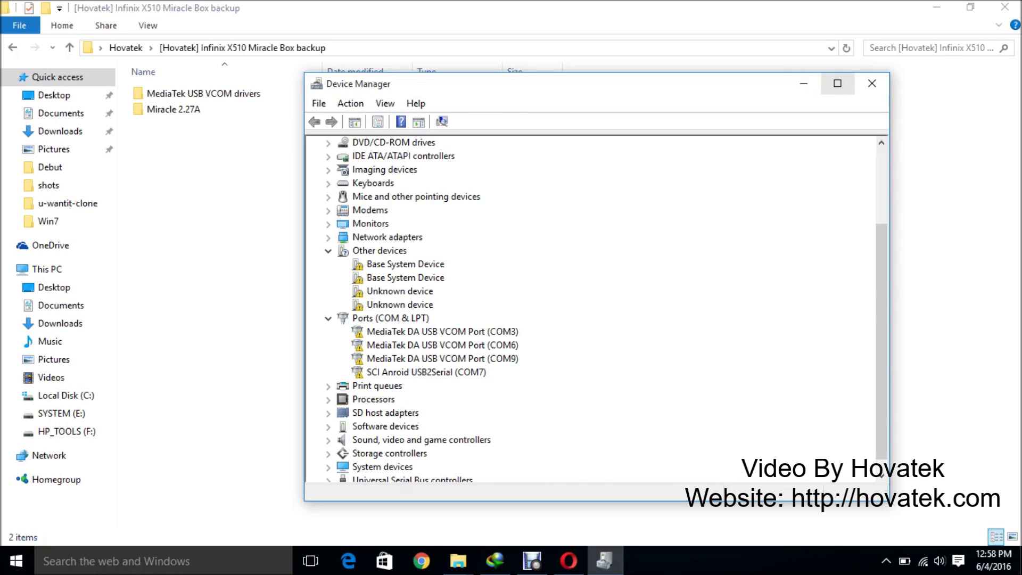
{"action": "left_click", "coordinate": [872, 84]}
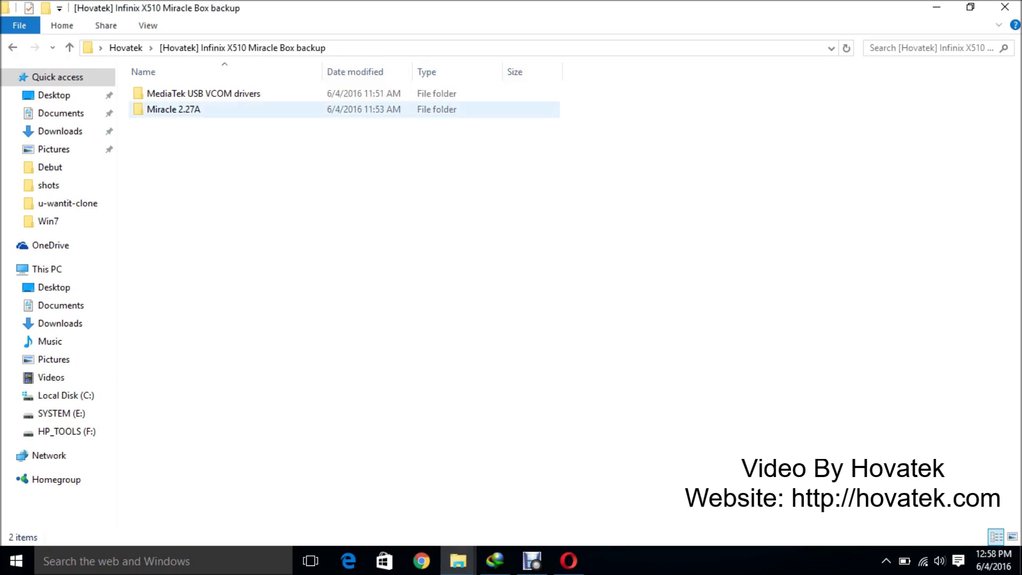
Step: Open the Miracle 2.27A folder, launch Miracle_Loader_2.27A and reposition the program window
{"action": "double_click", "coordinate": [174, 109]}
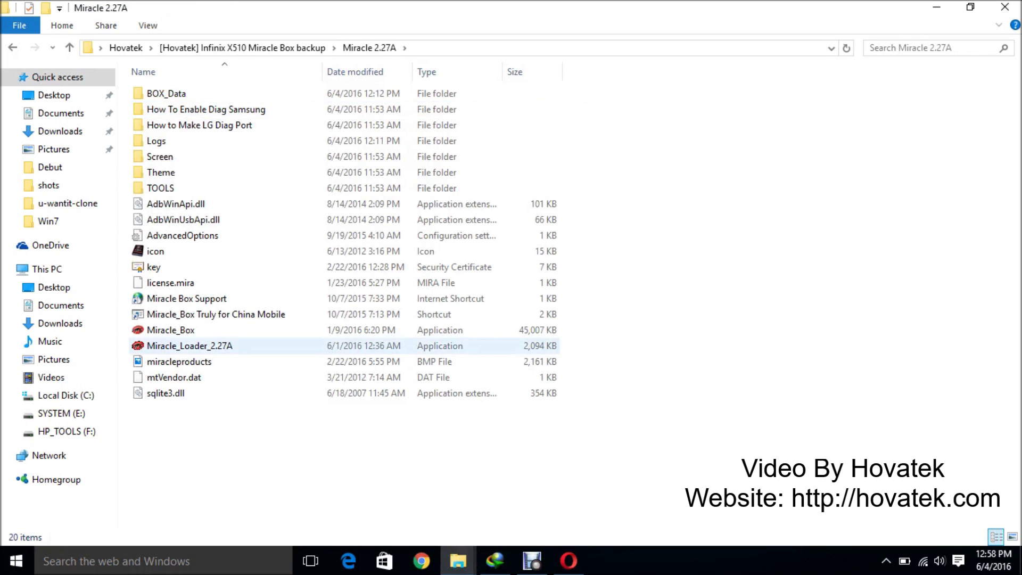
{"action": "left_click", "coordinate": [190, 346]}
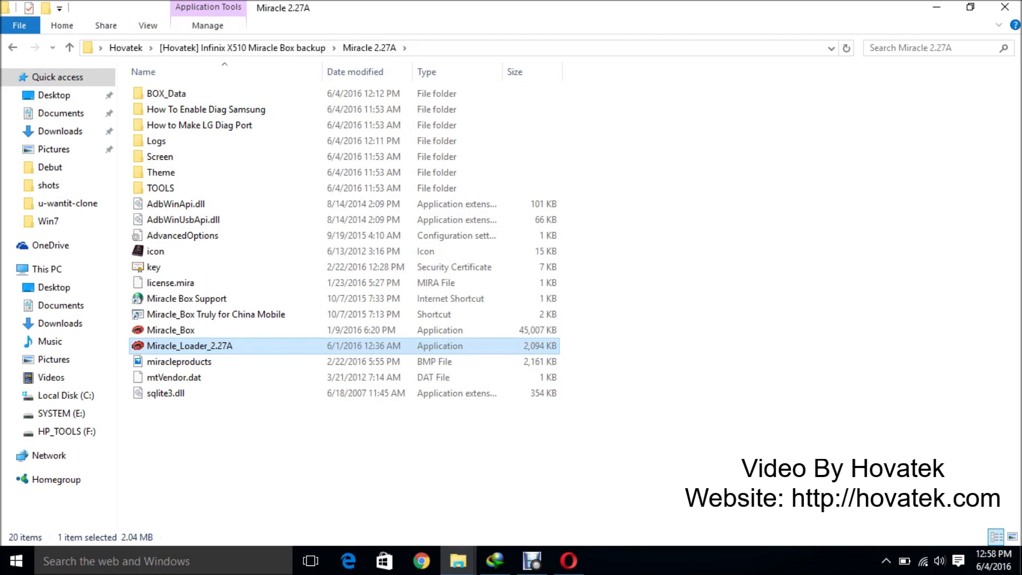
{"action": "key", "text": "Return"}
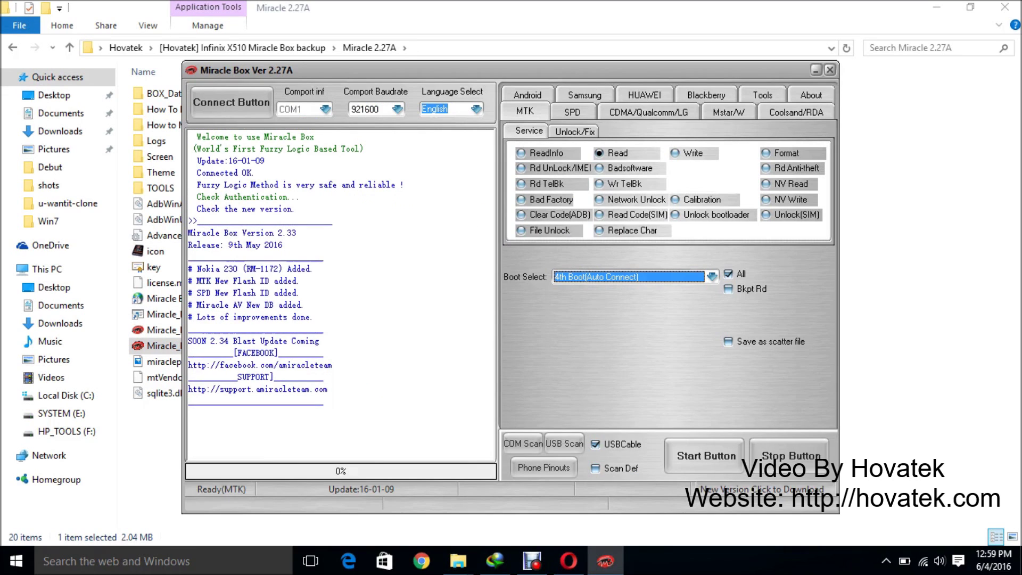
{"action": "left_click_drag", "start_coordinate": [510, 69], "coordinate": [466, 70]}
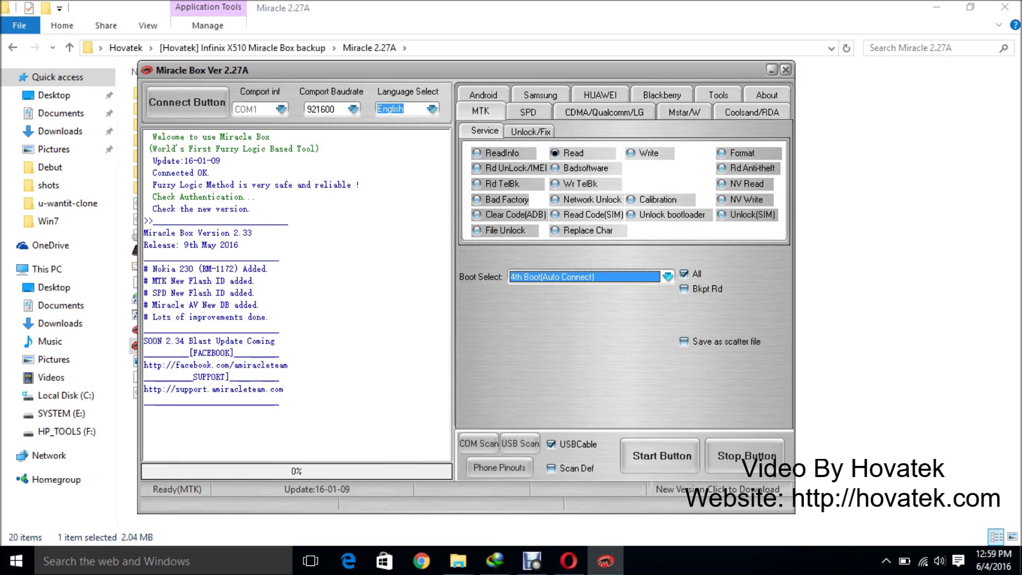
Step: Choose 8th Boot(MT65xx & MT67xx/8127) as the MTK boot, enable Save as scatter file, and start the read
{"action": "left_click", "coordinate": [668, 276]}
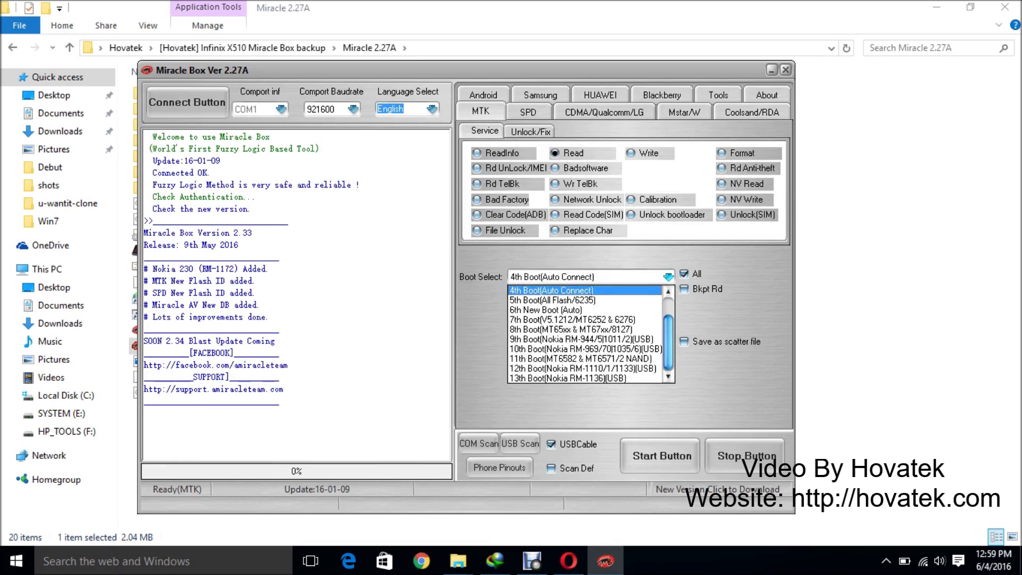
{"action": "scroll", "coordinate": [586, 334], "scroll_direction": "up", "scroll_amount": 1}
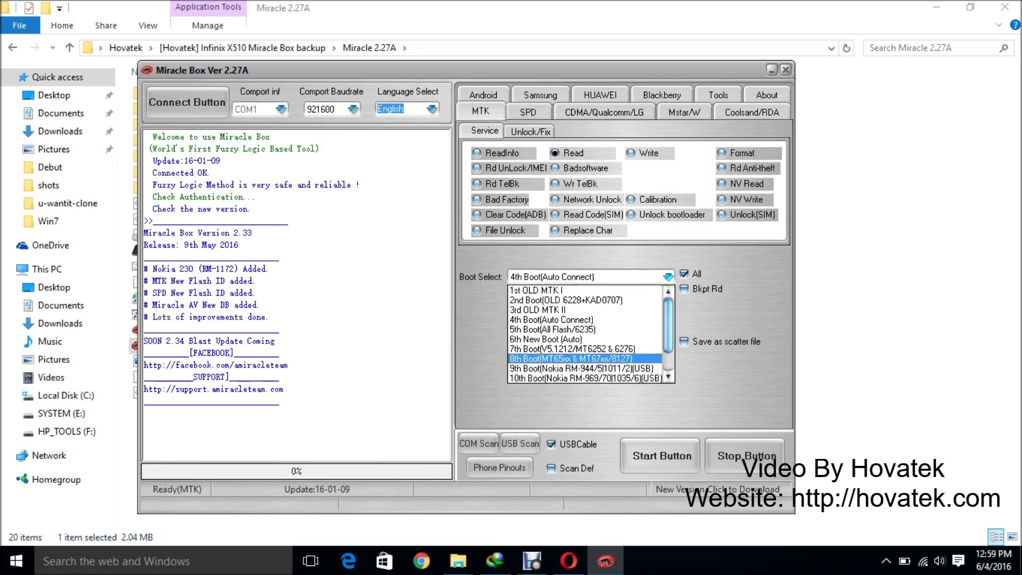
{"action": "left_click", "coordinate": [569, 358]}
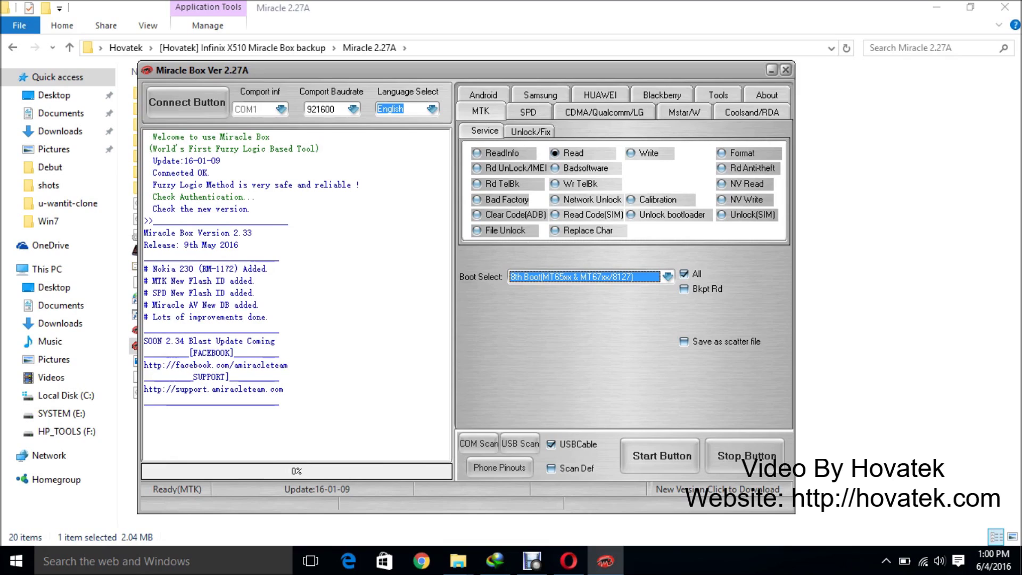
{"action": "left_click", "coordinate": [685, 341]}
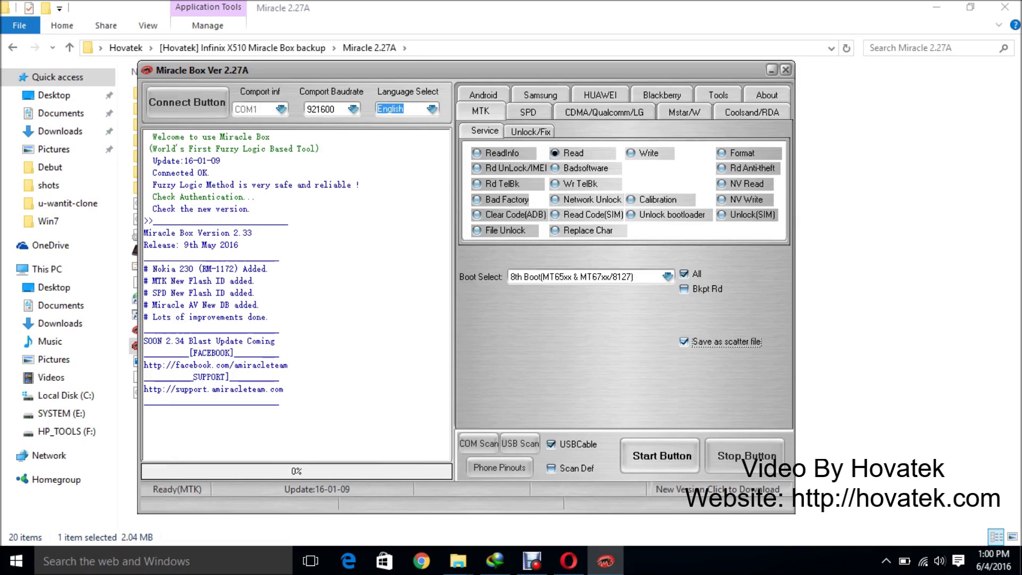
{"action": "left_click", "coordinate": [662, 455]}
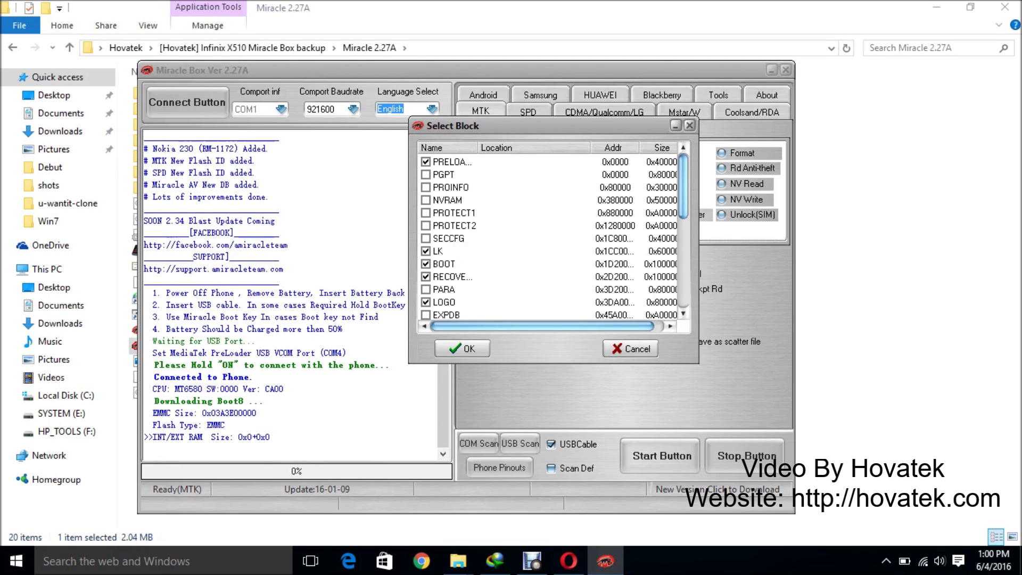
Step: Deselect every preselected block except BOOT and confirm the block selection
{"action": "left_click", "coordinate": [425, 251]}
{"action": "left_click", "coordinate": [425, 162]}
{"action": "left_click", "coordinate": [425, 276]}
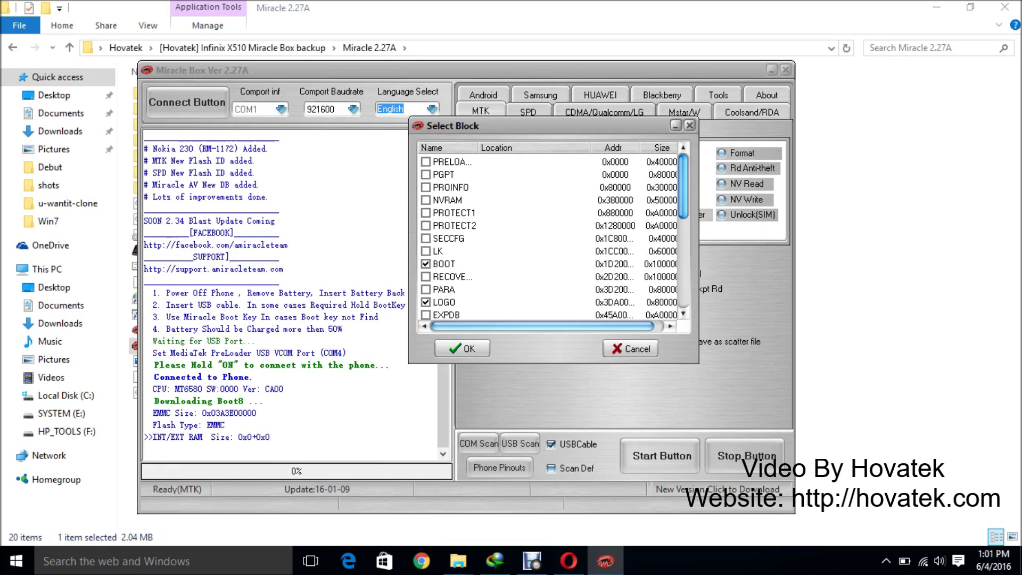
{"action": "left_click_drag", "start_coordinate": [683, 186], "coordinate": [683, 208]}
{"action": "left_click", "coordinate": [426, 251]}
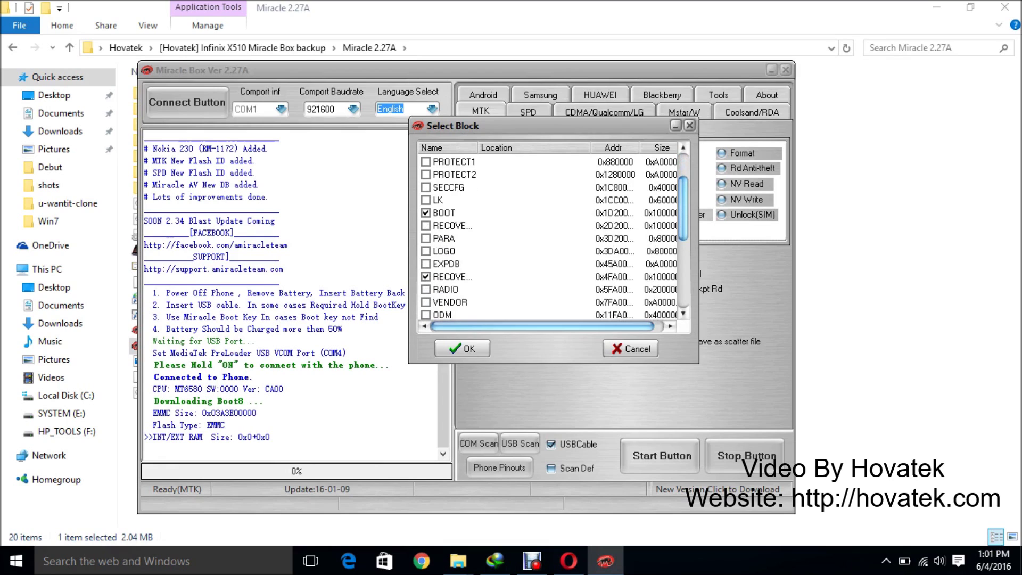
{"action": "left_click", "coordinate": [425, 276]}
{"action": "scroll", "coordinate": [425, 276], "scroll_direction": "down", "scroll_amount": 2}
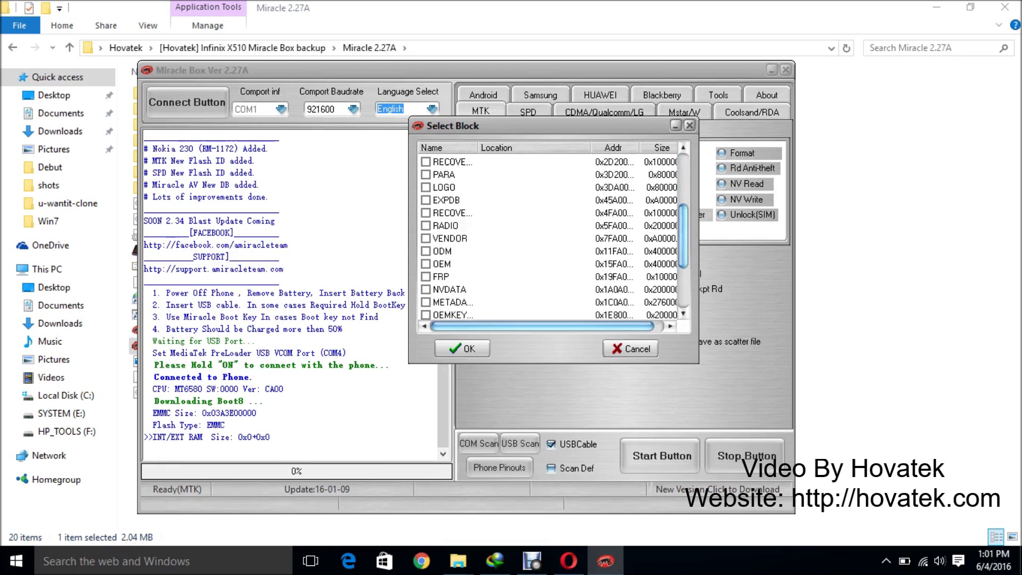
{"action": "scroll", "coordinate": [551, 234], "scroll_direction": "down", "scroll_amount": 3}
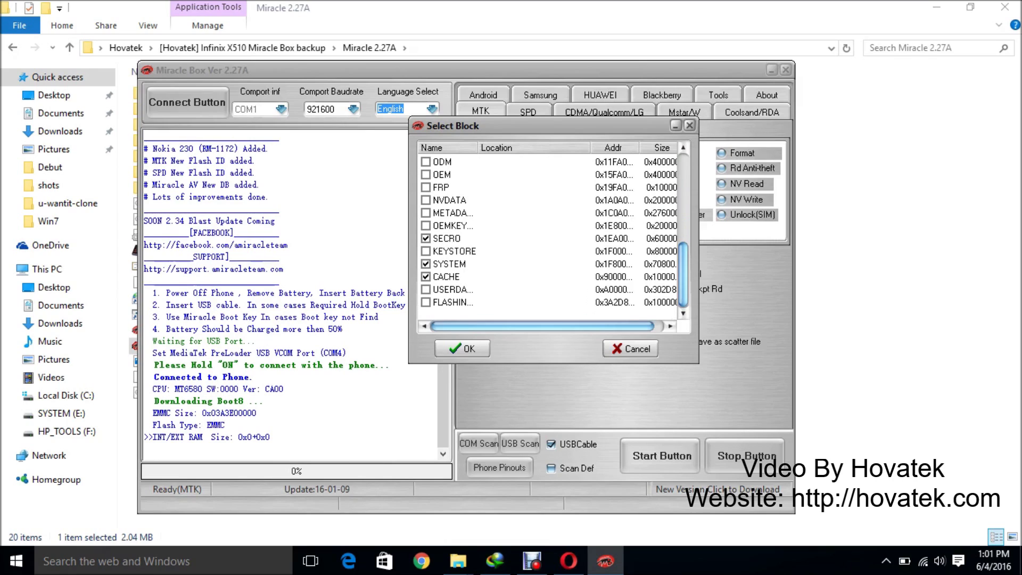
{"action": "left_click", "coordinate": [426, 264]}
{"action": "left_click", "coordinate": [426, 276]}
{"action": "scroll", "coordinate": [551, 235], "scroll_direction": "up", "scroll_amount": 6}
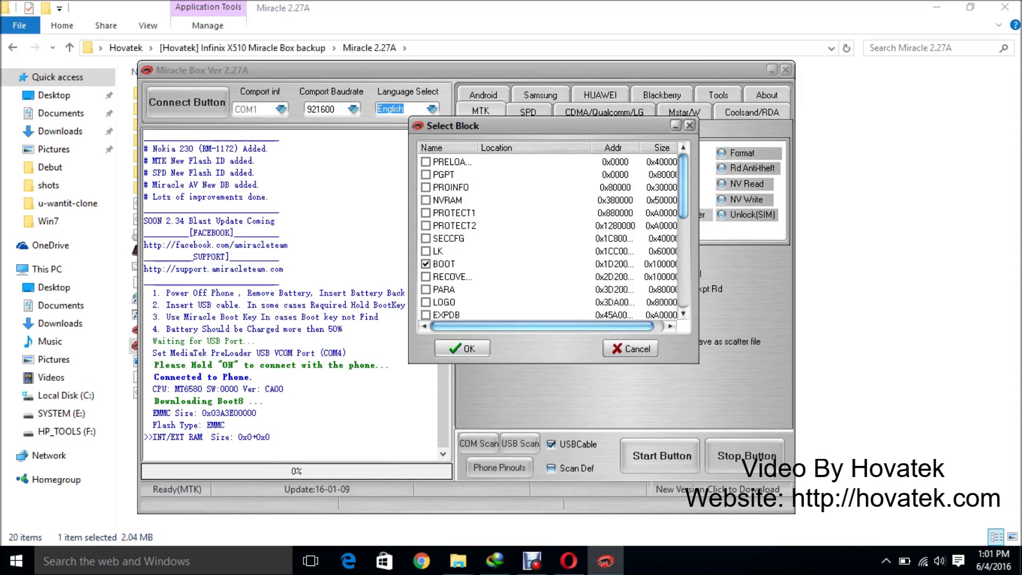
{"action": "left_click", "coordinate": [462, 348]}
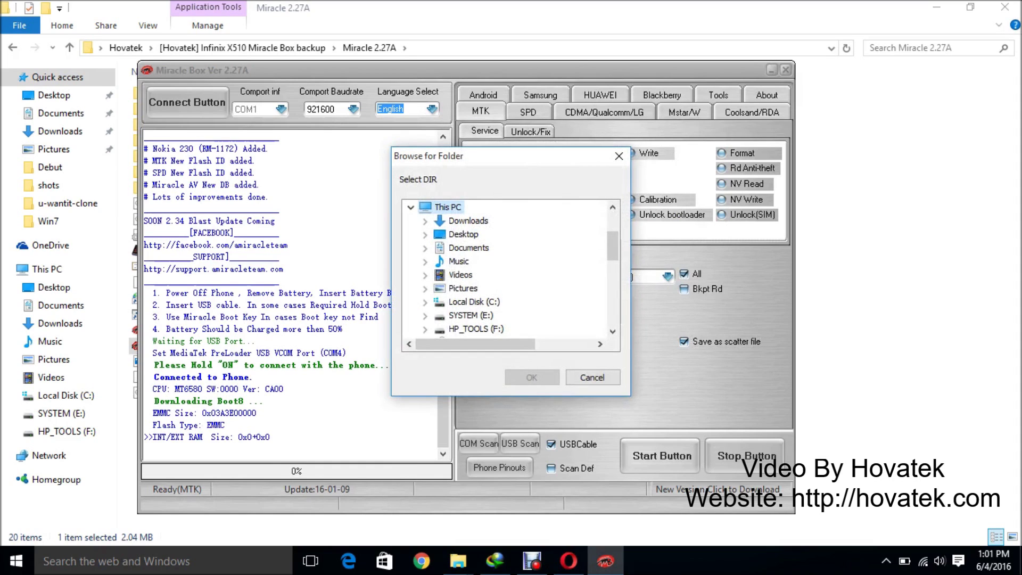
Step: Select the aa folder inside Hovatek as the backup destination and run the boot read
{"action": "scroll", "coordinate": [511, 266], "scroll_direction": "down", "scroll_amount": 2}
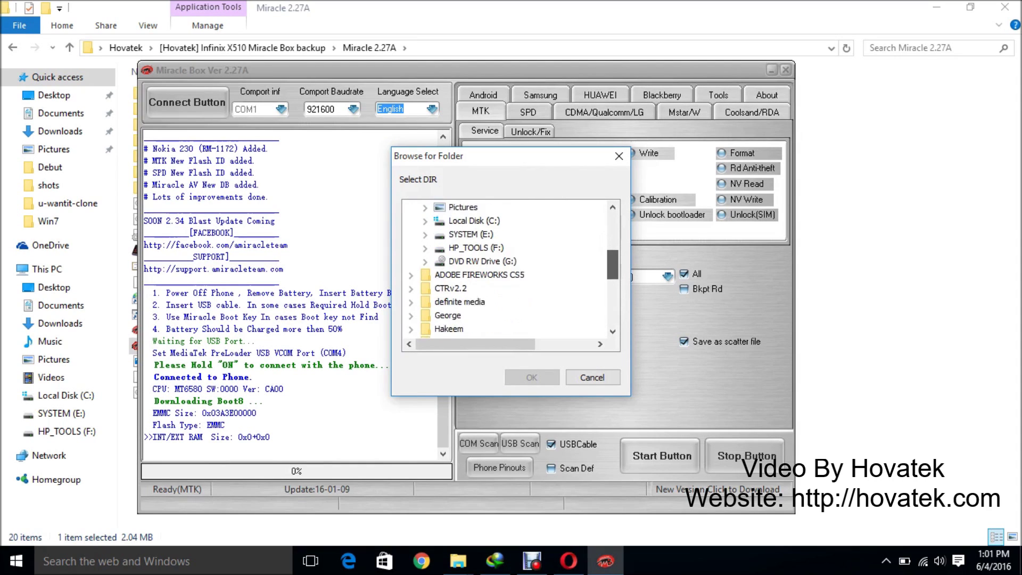
{"action": "left_click_drag", "start_coordinate": [612, 265], "coordinate": [613, 267]}
{"action": "left_click", "coordinate": [410, 316]}
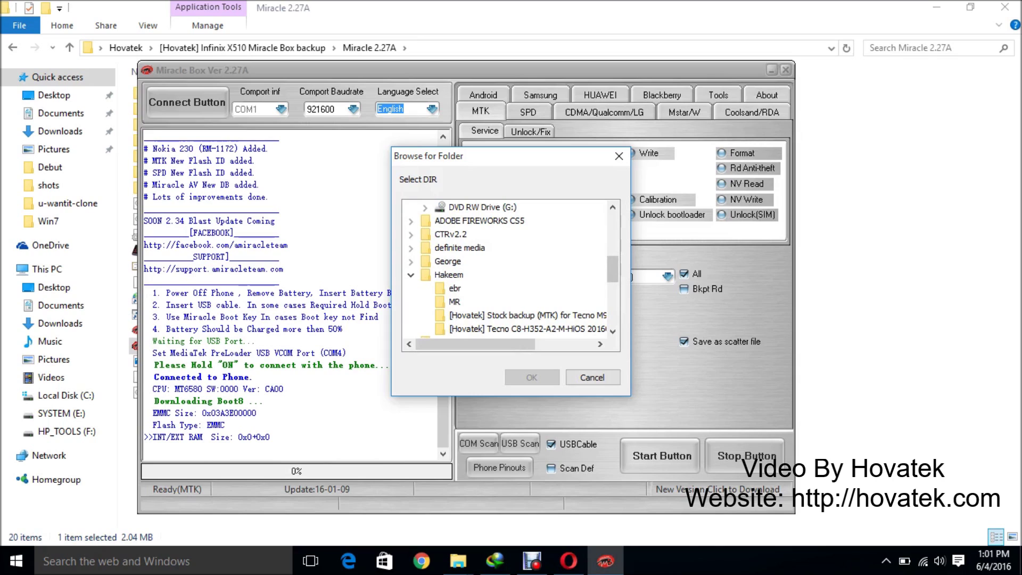
{"action": "left_click", "coordinate": [410, 274]}
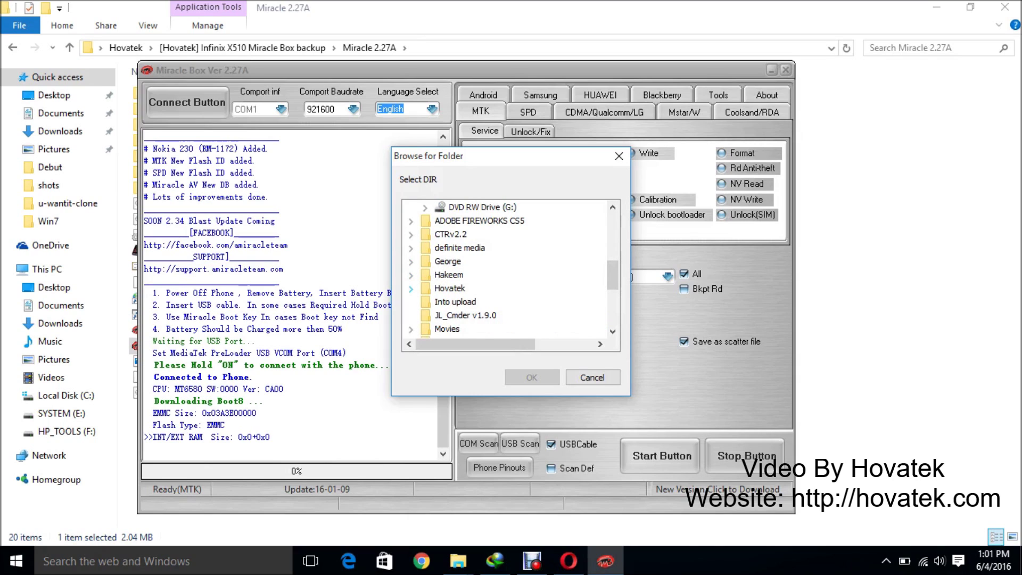
{"action": "left_click", "coordinate": [411, 288]}
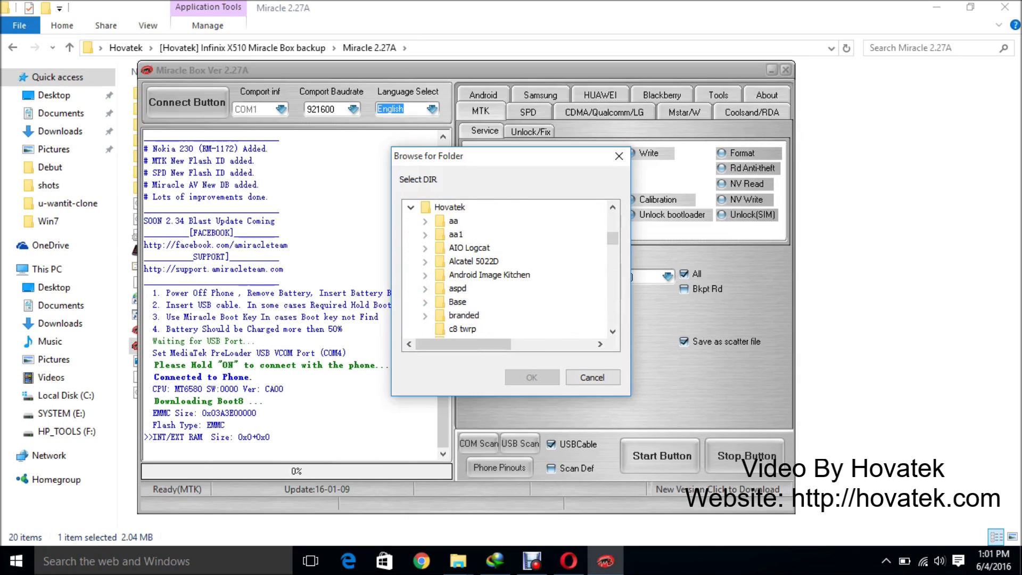
{"action": "left_click", "coordinate": [453, 221]}
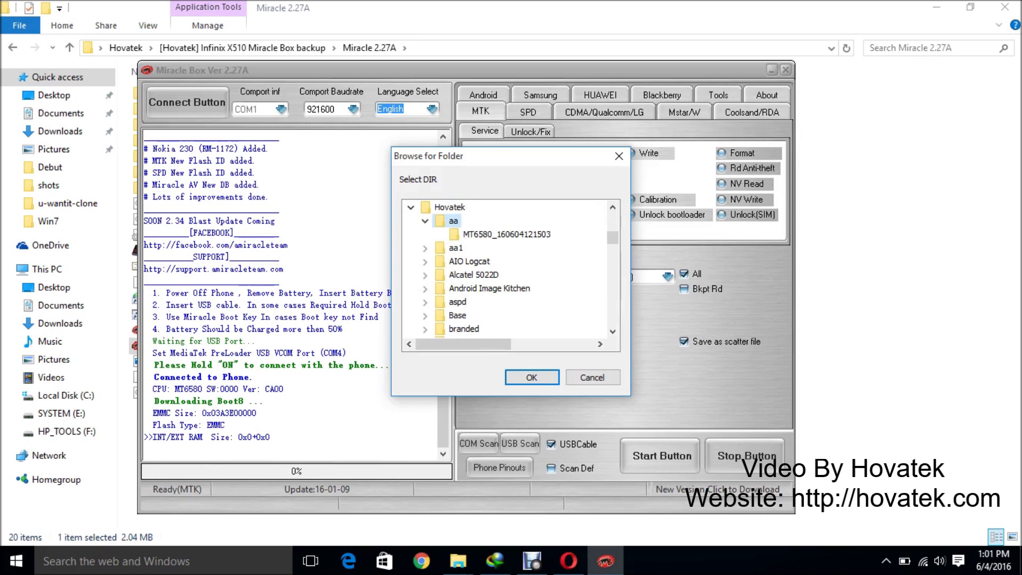
{"action": "left_click", "coordinate": [531, 377]}
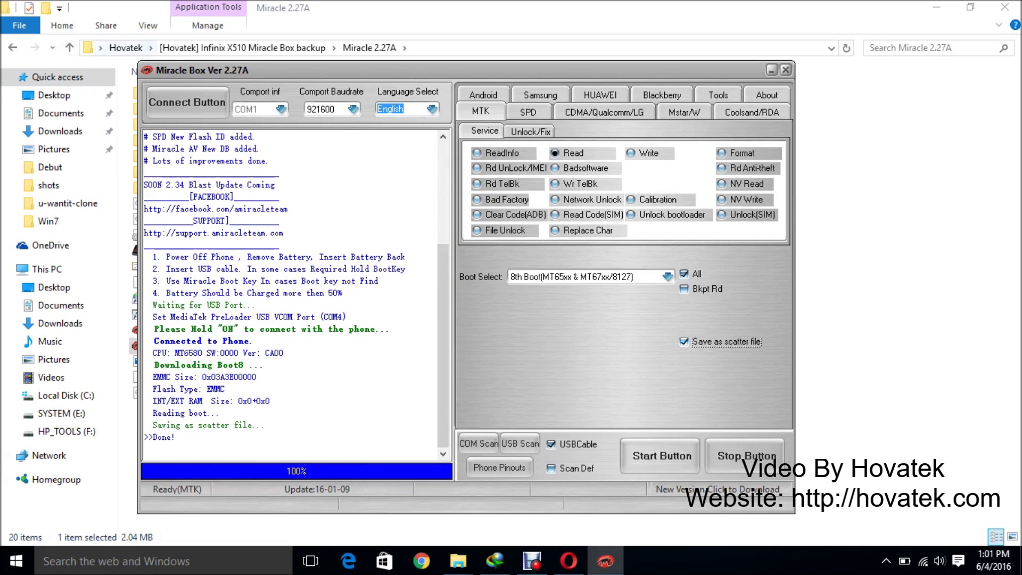
{"action": "left_click", "coordinate": [132, 48]}
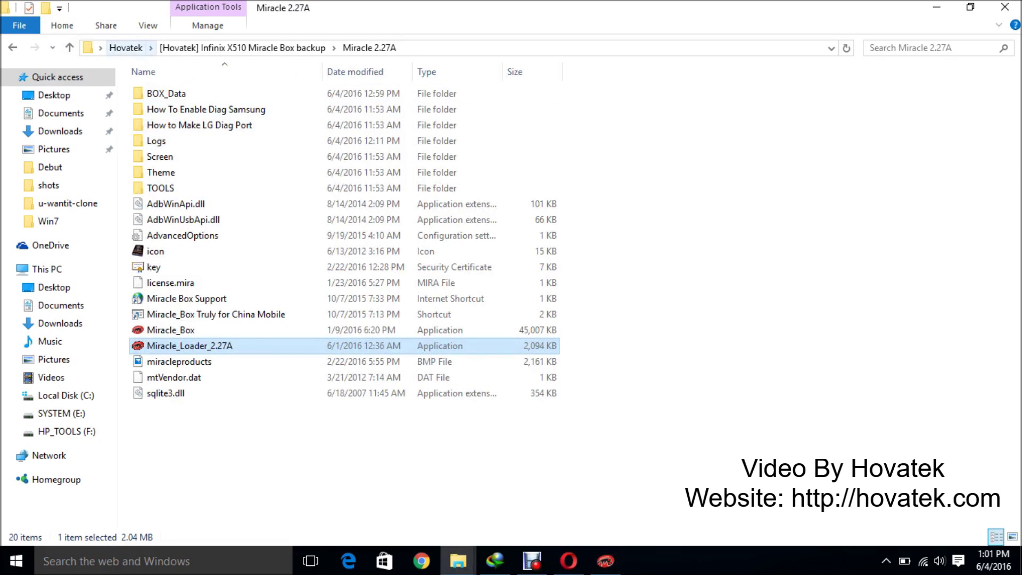
{"action": "left_click", "coordinate": [125, 47]}
{"action": "double_click", "coordinate": [150, 121]}
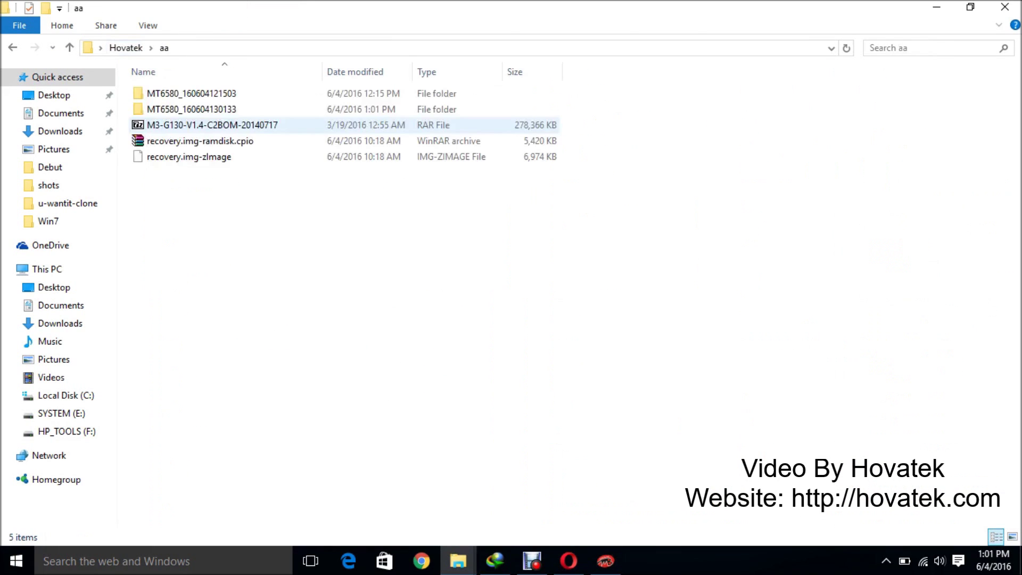
{"action": "double_click", "coordinate": [189, 109]}
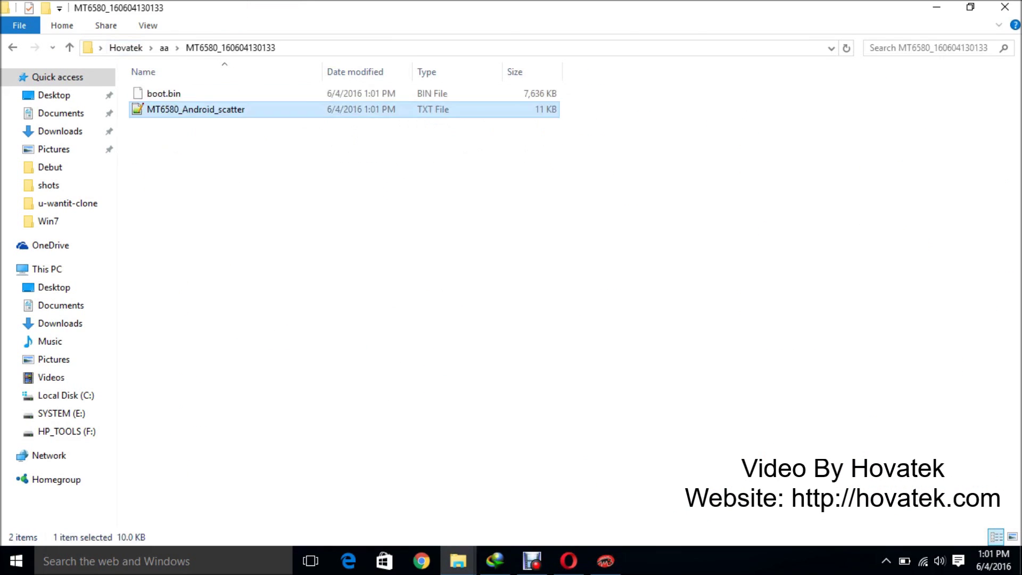
{"action": "double_click", "coordinate": [189, 109]}
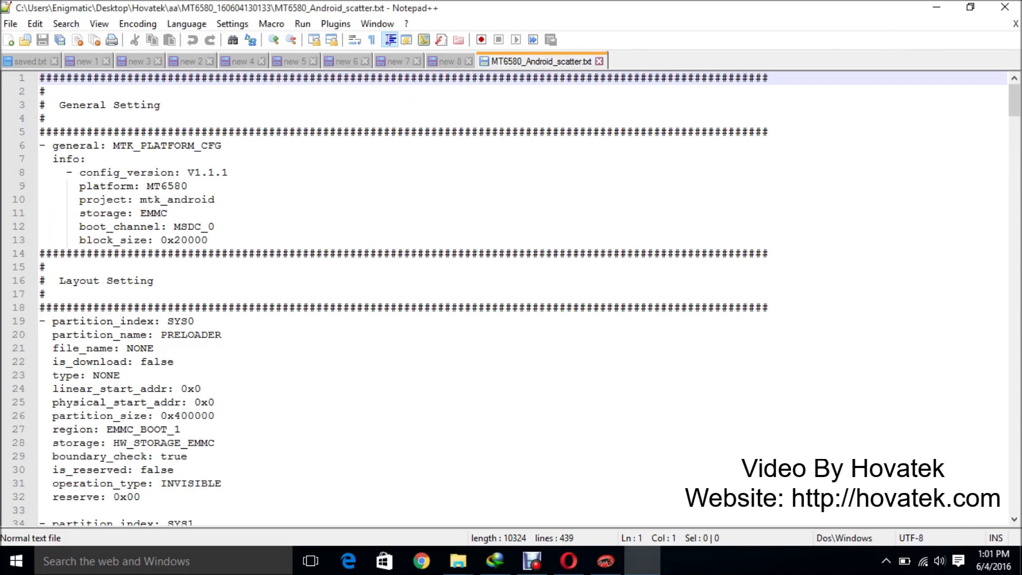
{"action": "left_click", "coordinate": [599, 61]}
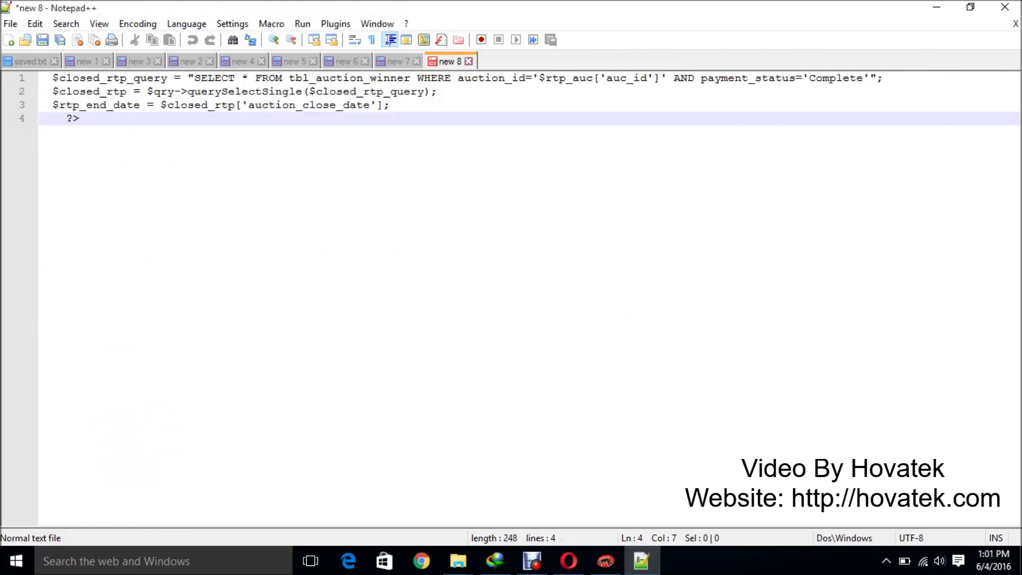
{"action": "mouse_move", "coordinate": [591, 501]}
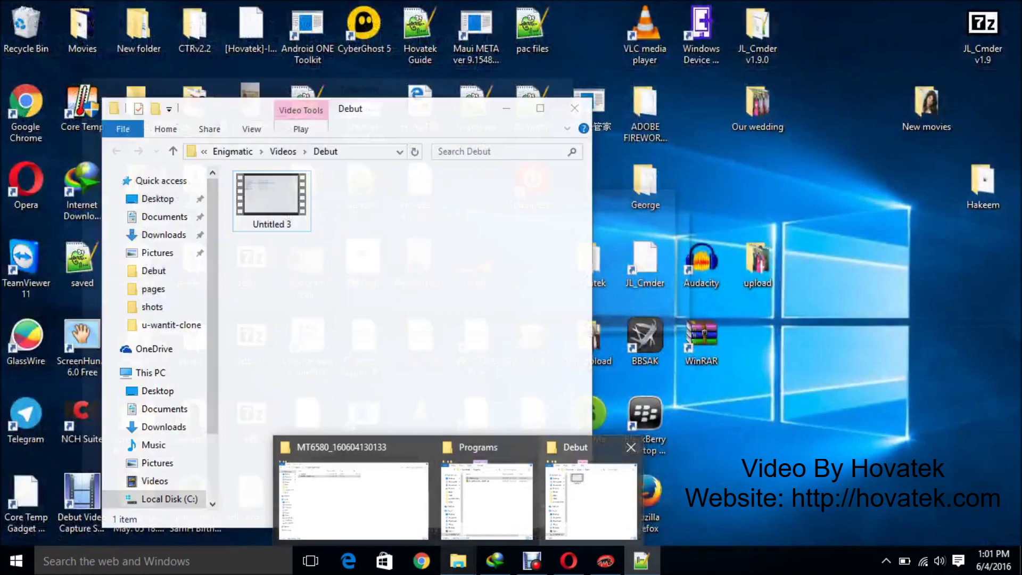
{"action": "left_click", "coordinate": [591, 500]}
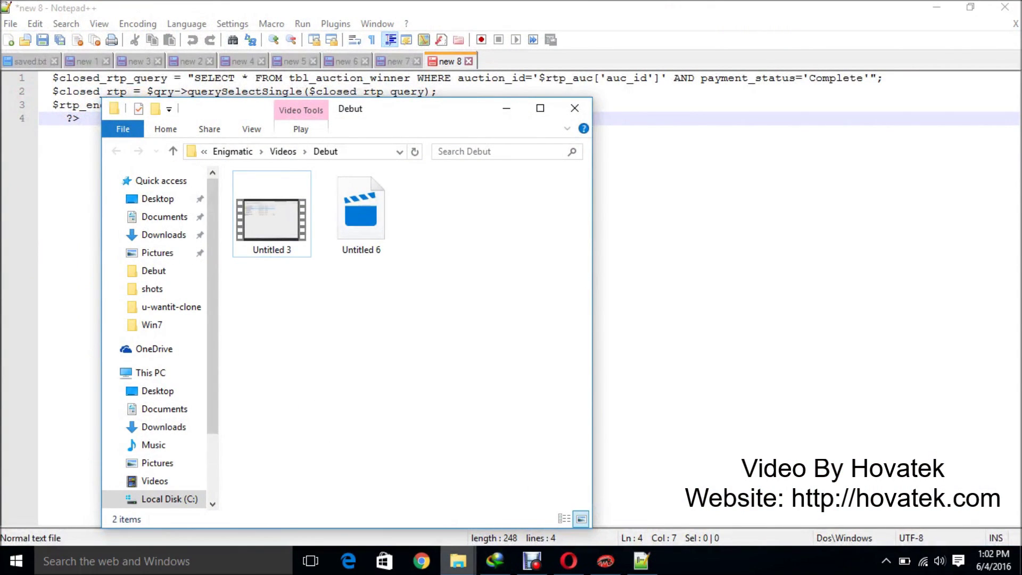
{"action": "mouse_move", "coordinate": [458, 560]}
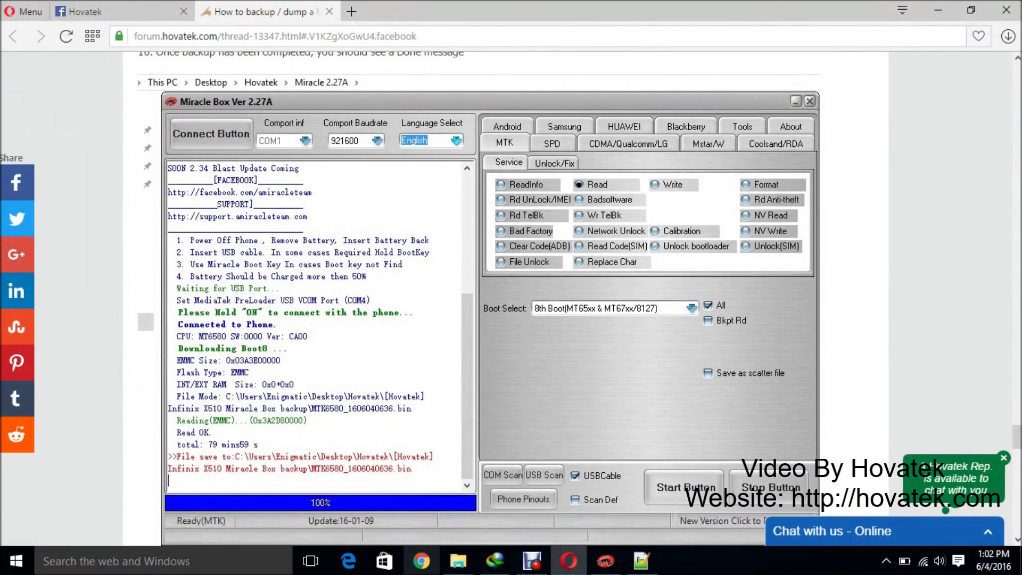
{"action": "mouse_move", "coordinate": [457, 560]}
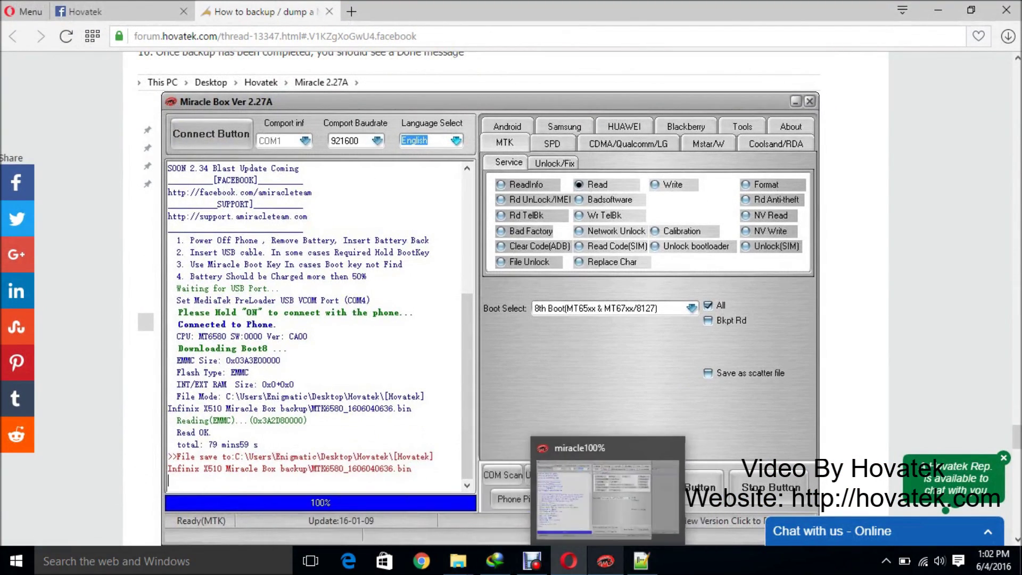
{"action": "left_click", "coordinate": [605, 561]}
{"action": "mouse_move", "coordinate": [458, 561]}
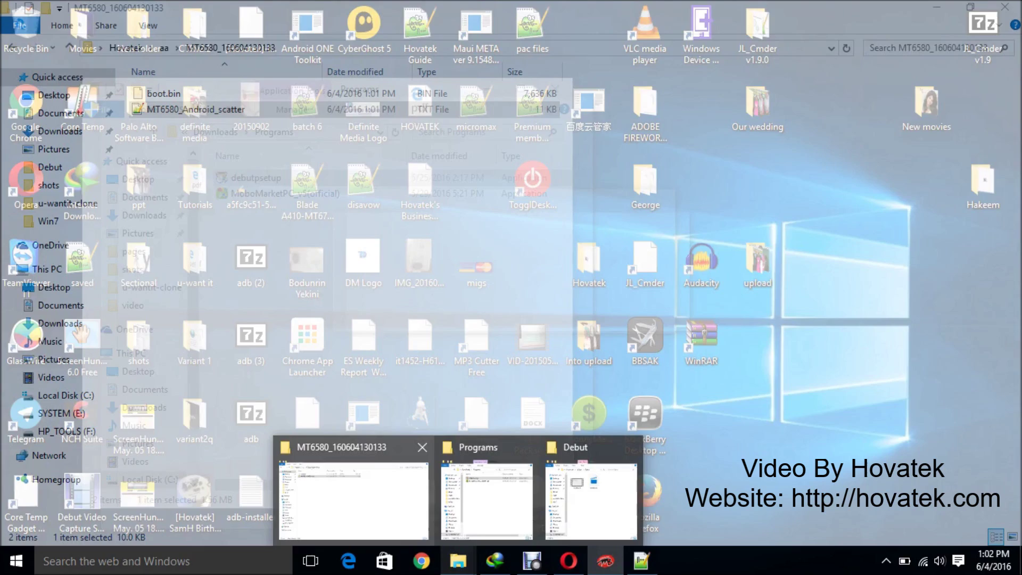
{"action": "left_click", "coordinate": [353, 490]}
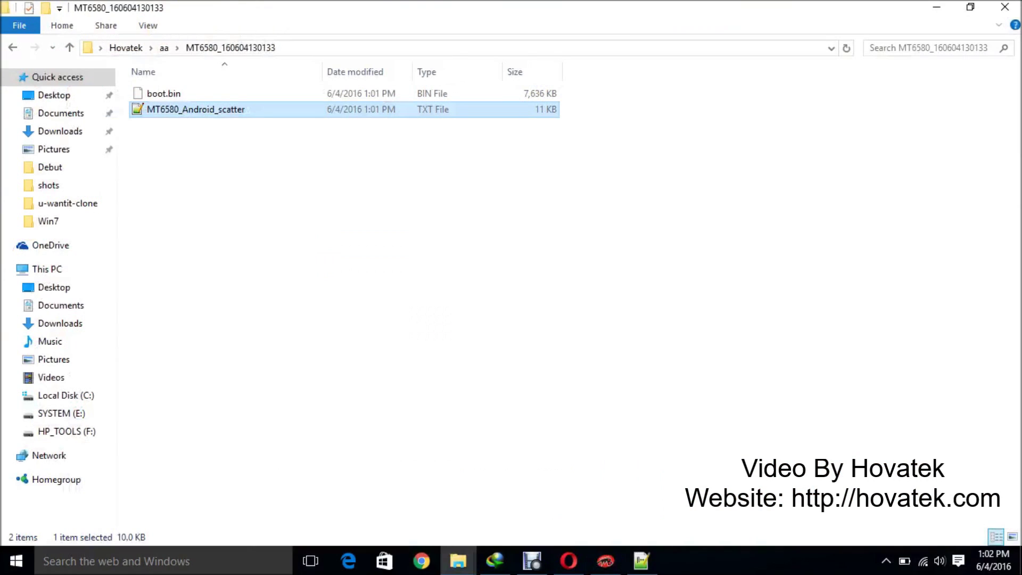
{"action": "left_click", "coordinate": [163, 93]}
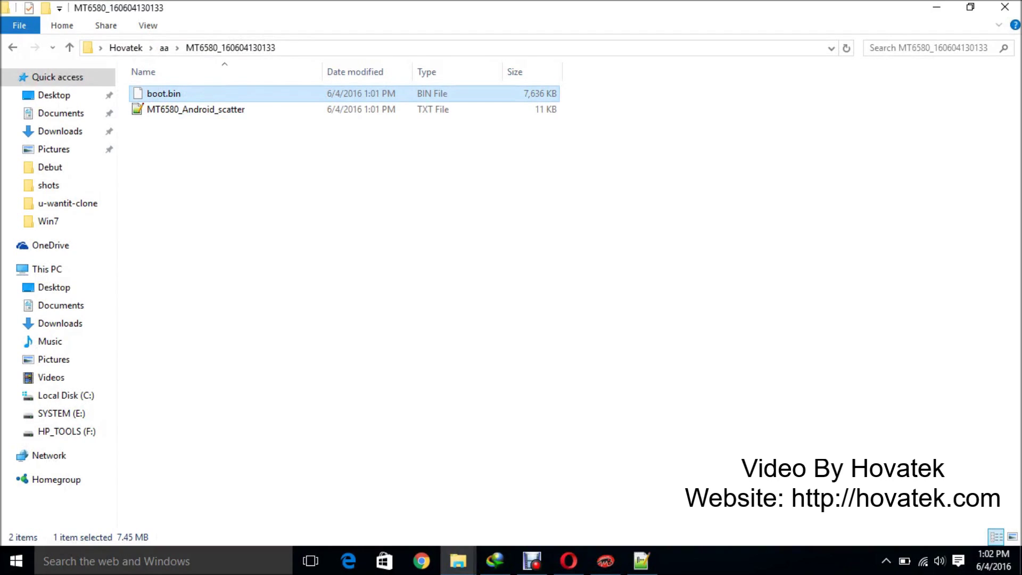
{"action": "right_click", "coordinate": [181, 94]}
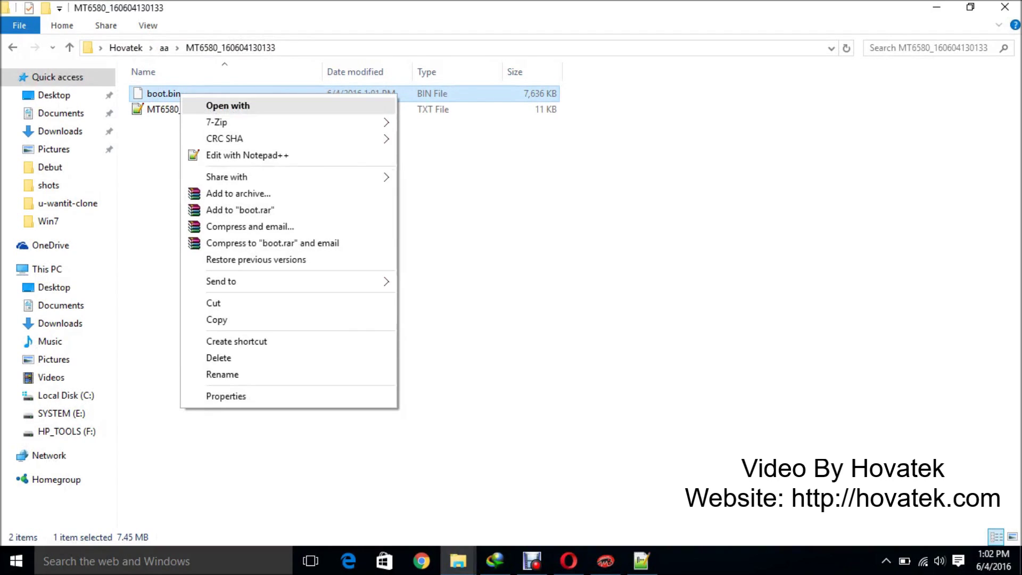
{"action": "left_click", "coordinate": [222, 374]}
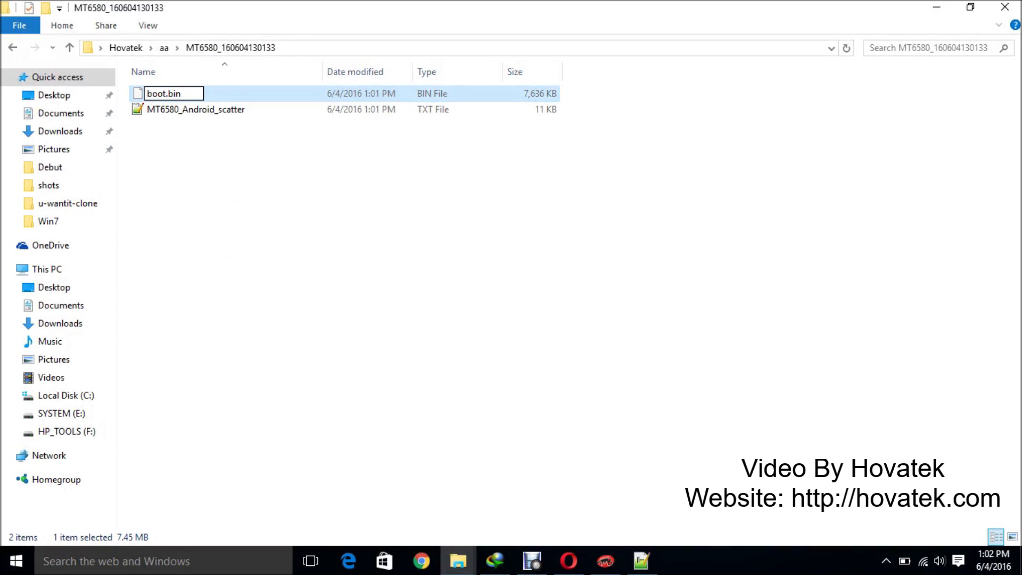
{"action": "key", "text": "BackSpace"}
{"action": "key", "text": "BackSpace"}
{"action": "key", "text": "BackSpace"}
{"action": "type", "text": "img"}
{"action": "key", "text": "Return"}
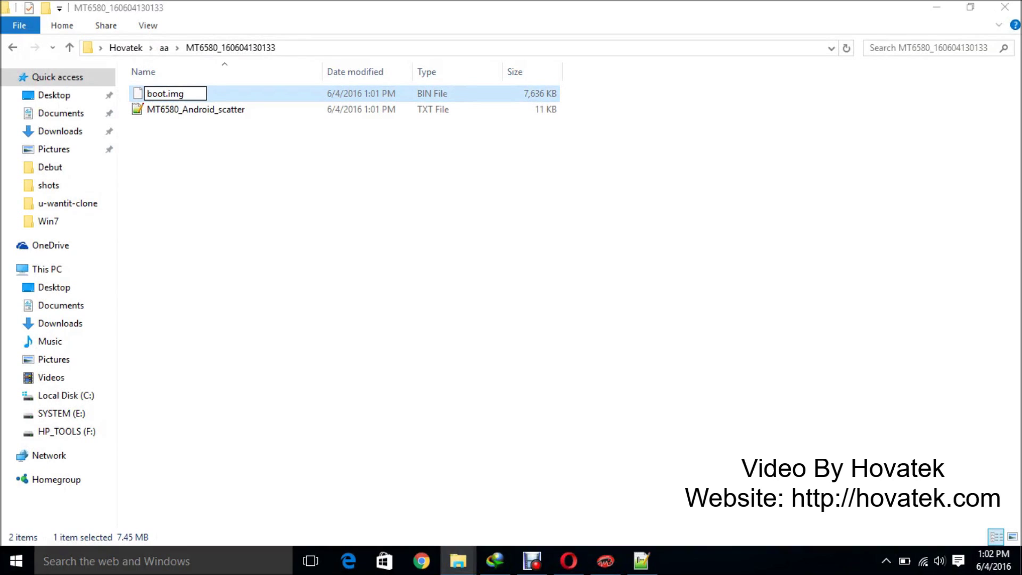
{"action": "left_click", "coordinate": [631, 286]}
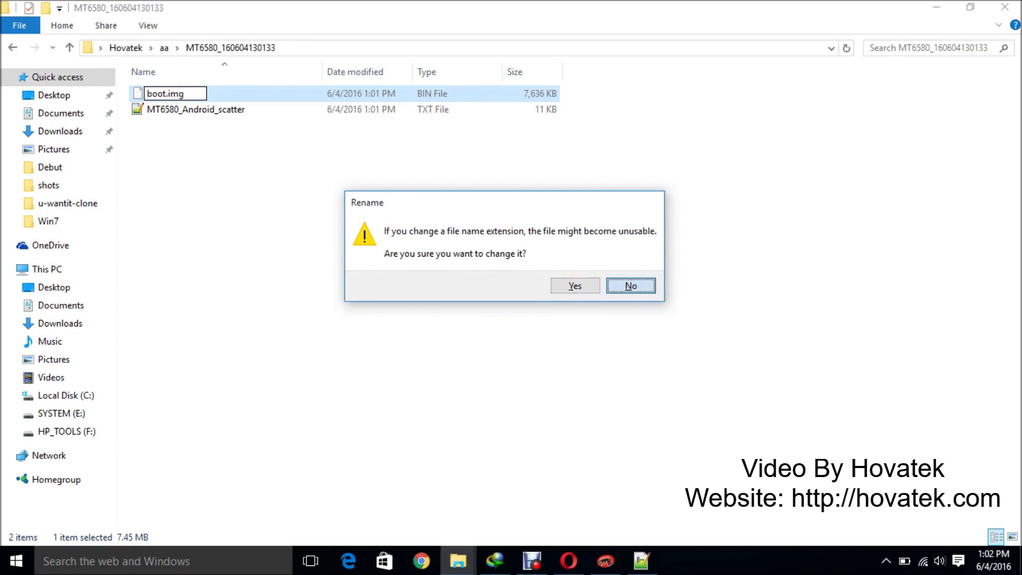
Step: Open the [Hovatek] Infinix X510 Miracle Box backup folder, and disable Save as scatter file in Miracle Box
{"action": "left_click", "coordinate": [126, 48]}
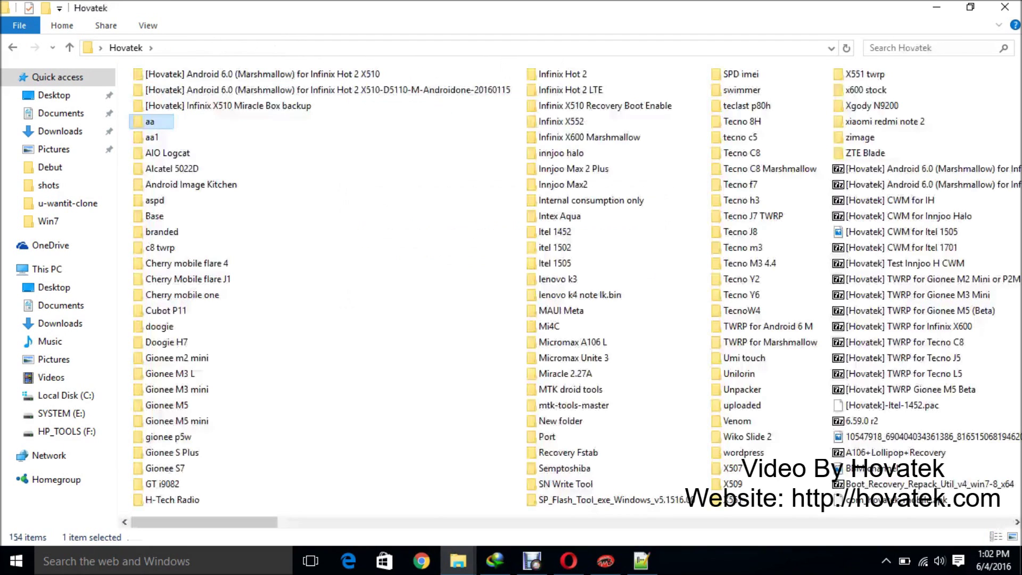
{"action": "double_click", "coordinate": [228, 105]}
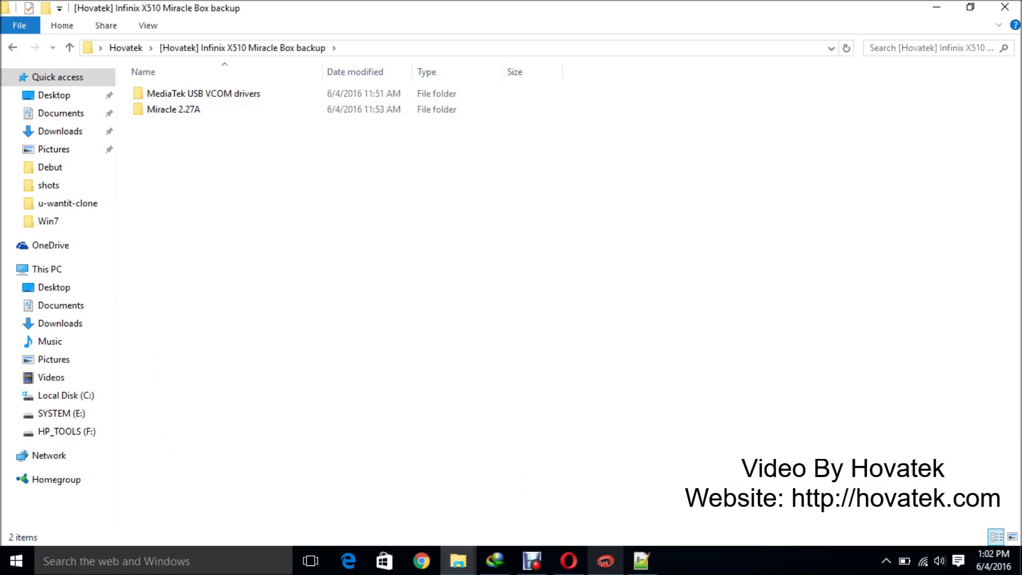
{"action": "left_click", "coordinate": [605, 560]}
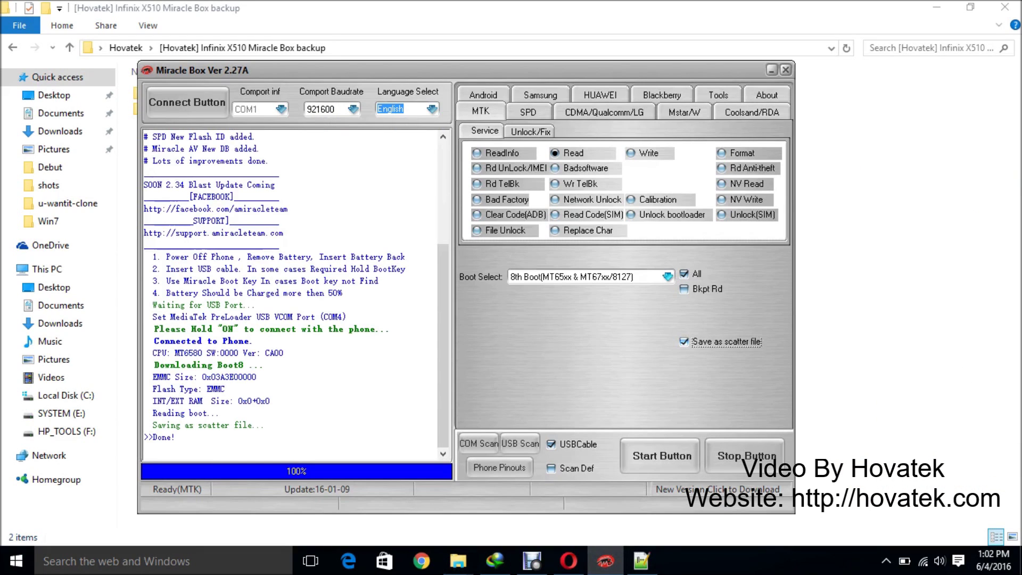
{"action": "key", "text": "space"}
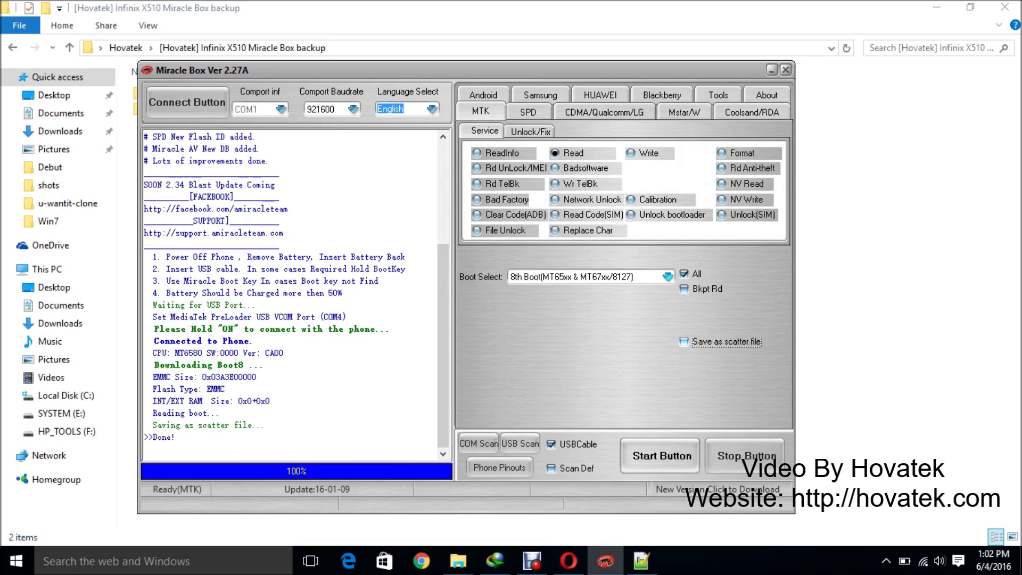
{"action": "left_click", "coordinate": [661, 456]}
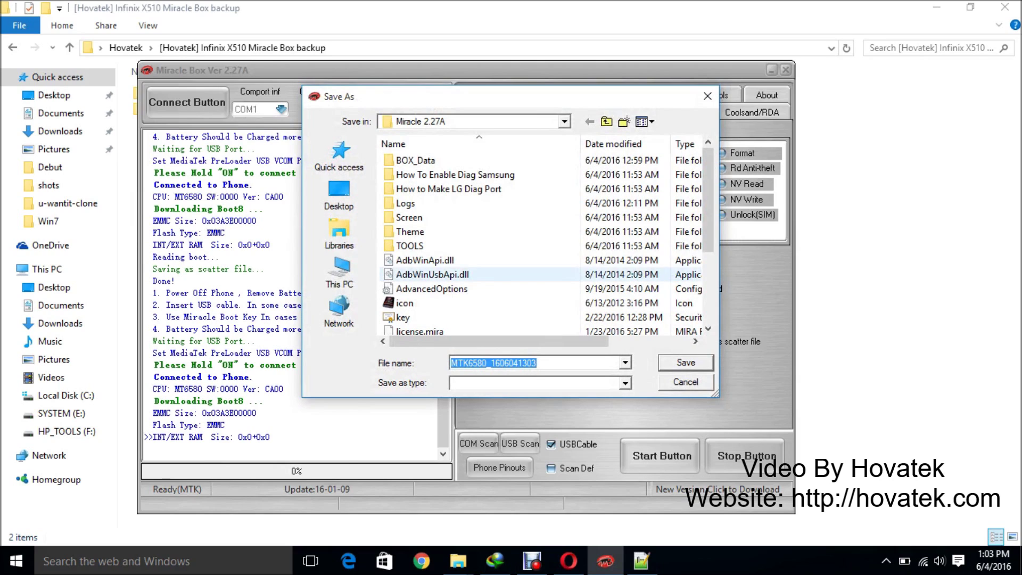
{"action": "left_click", "coordinate": [606, 122]}
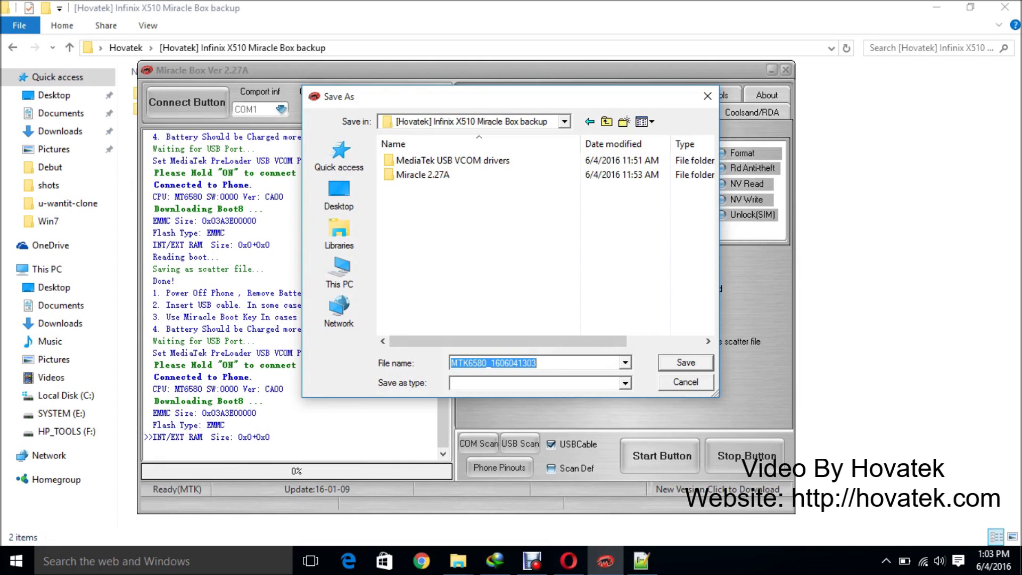
{"action": "key", "text": "Return"}
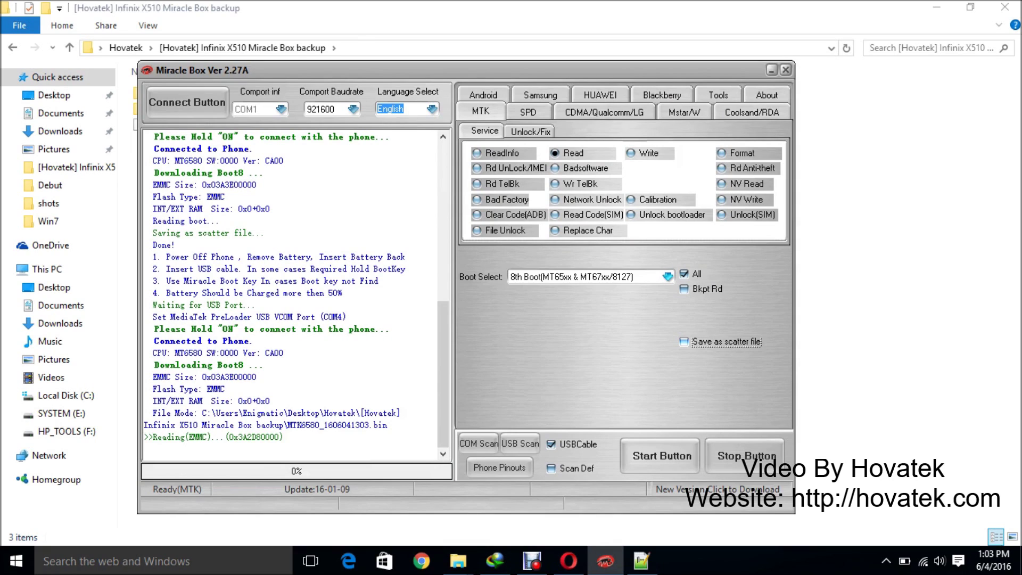
{"action": "key", "text": "alt+Tab"}
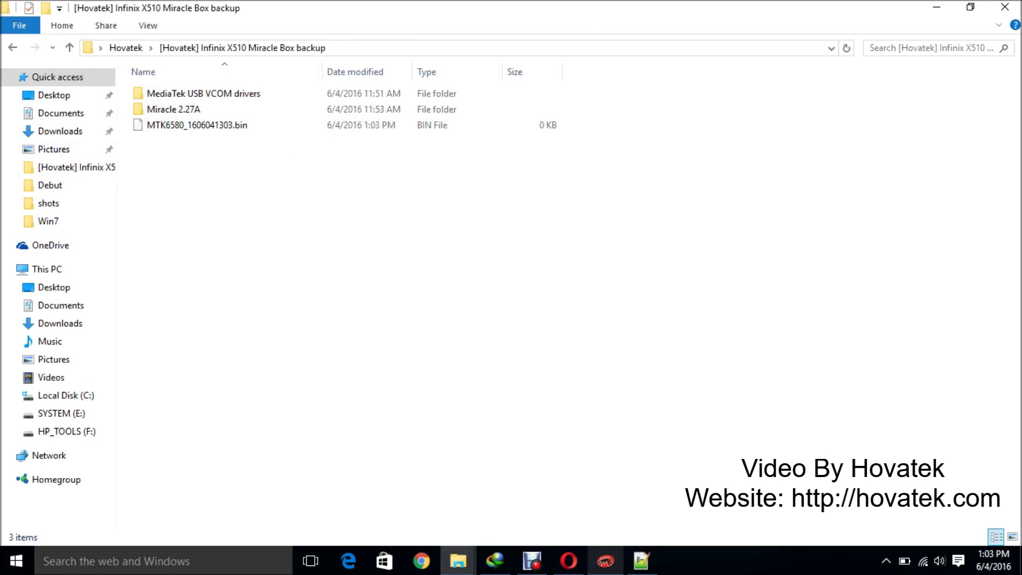
{"action": "left_click", "coordinate": [605, 561]}
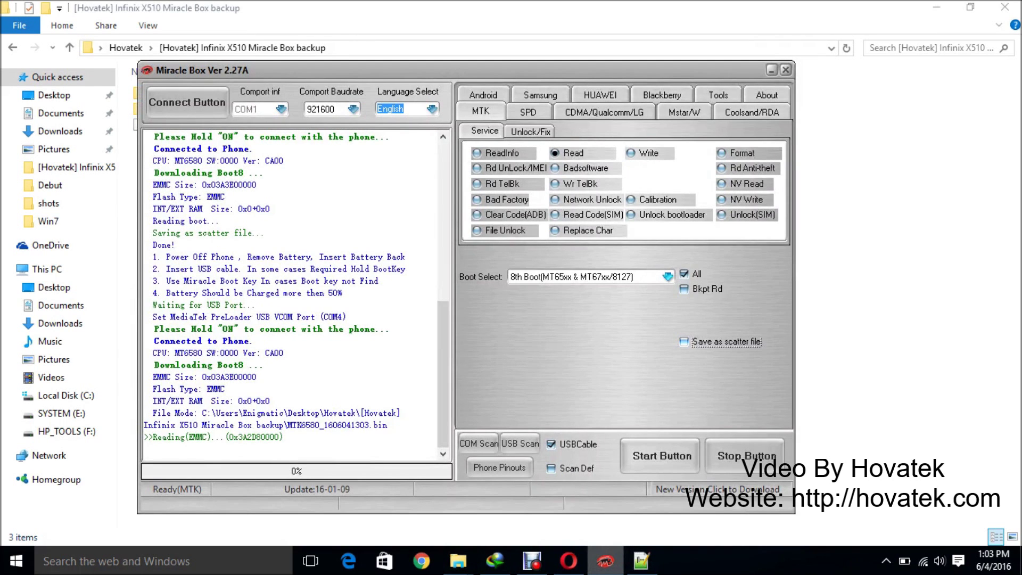